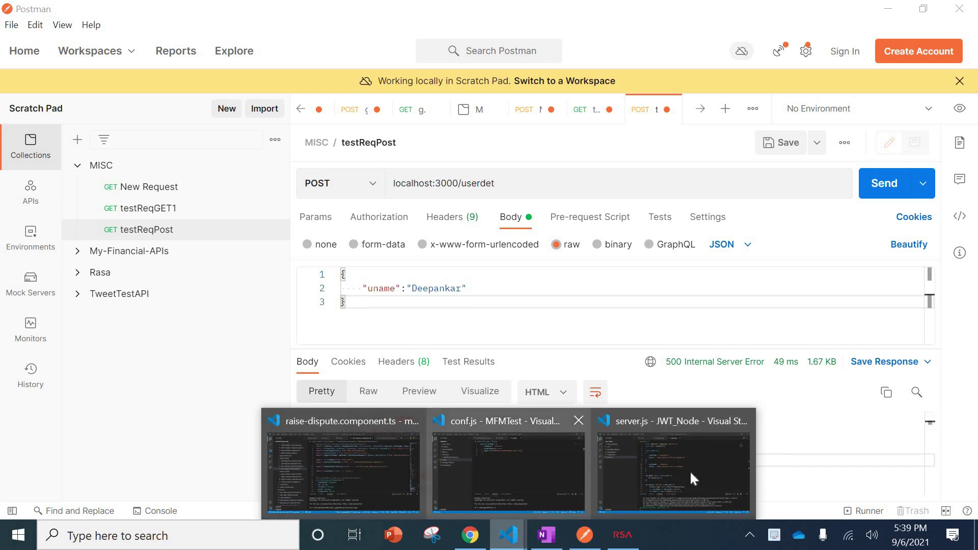
Log JSON.stringify(req.body) on line 20 of server.js, save, and return to Postman
click(692, 470)
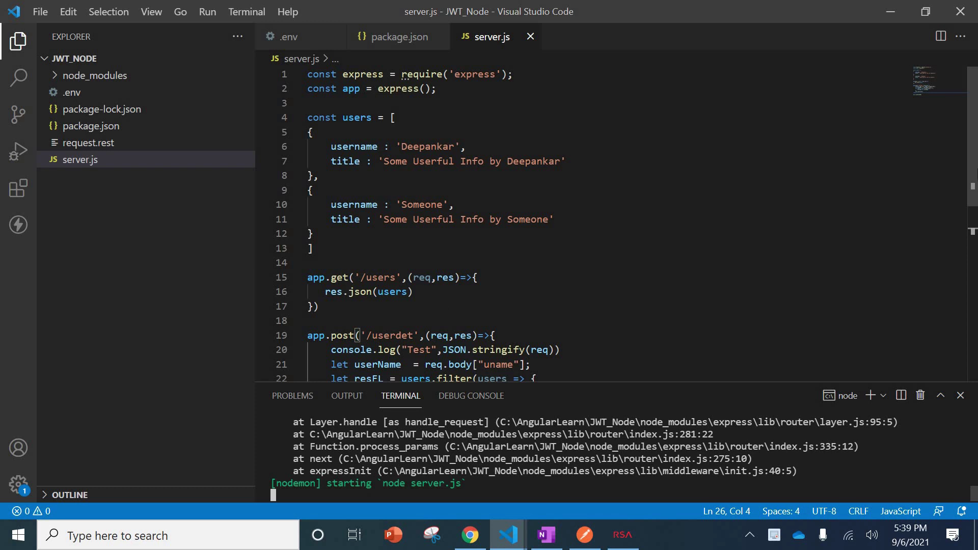
scroll(503, 191, down, 4)
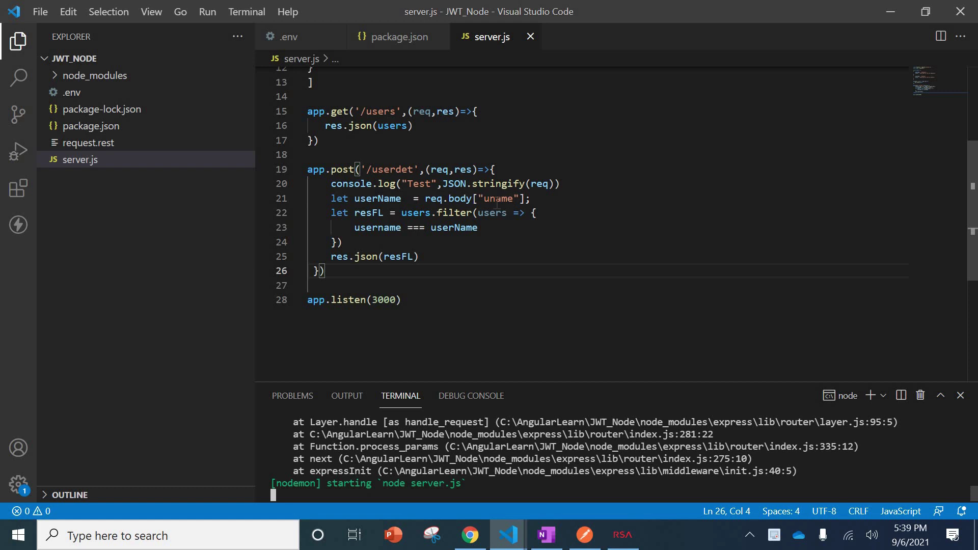
click(548, 184)
text(.bo)
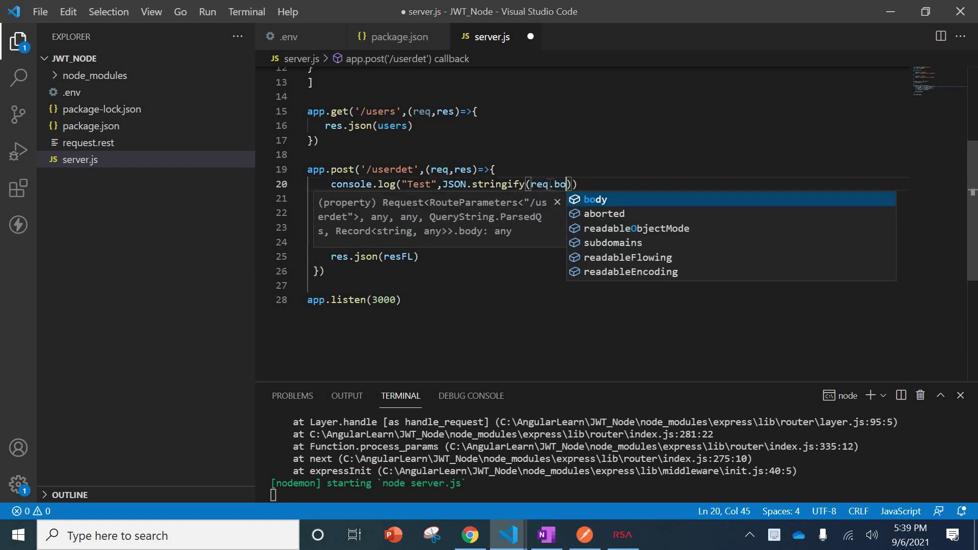
text(dy)
key(ctrl+s)
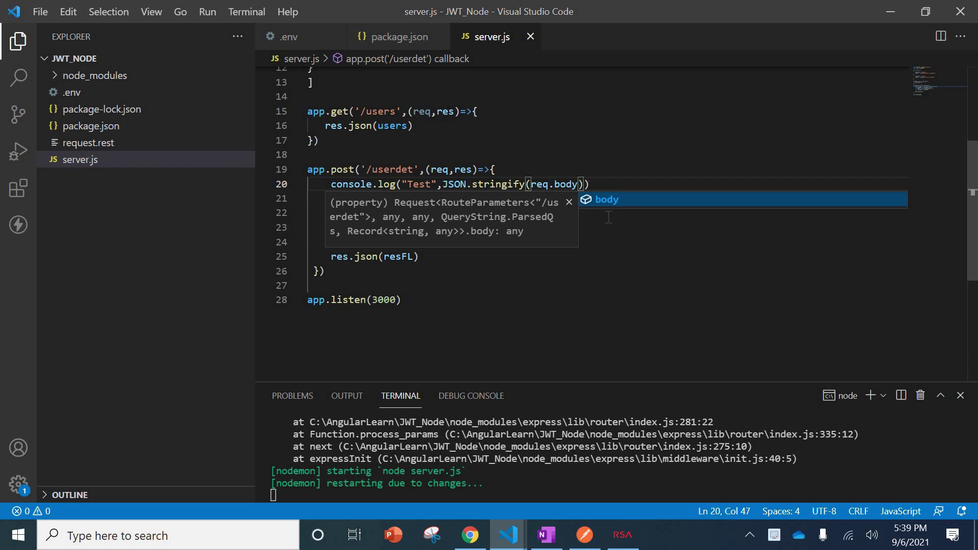
key(Escape)
key(alt+Tab)
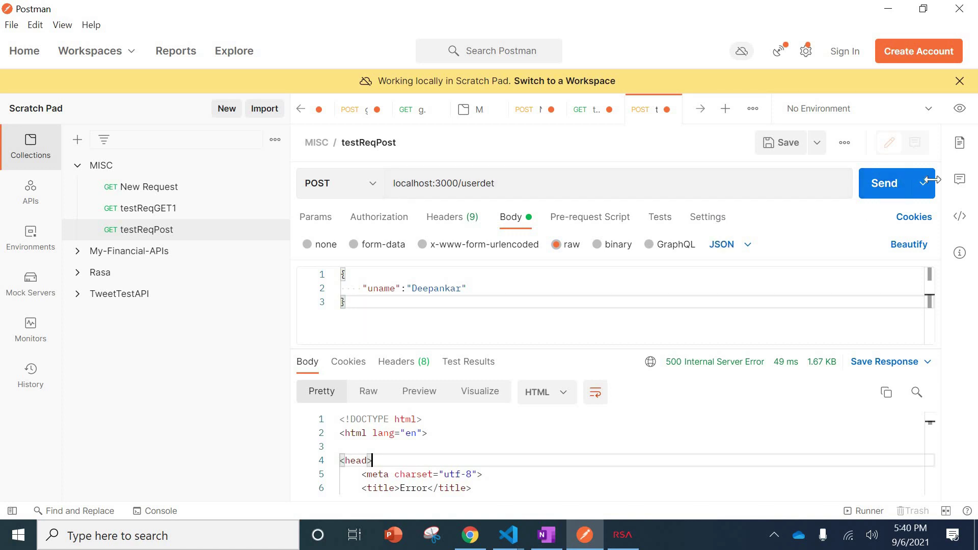
Resend the POST /userdet request, which still returns 500, and go back to the editor
click(885, 184)
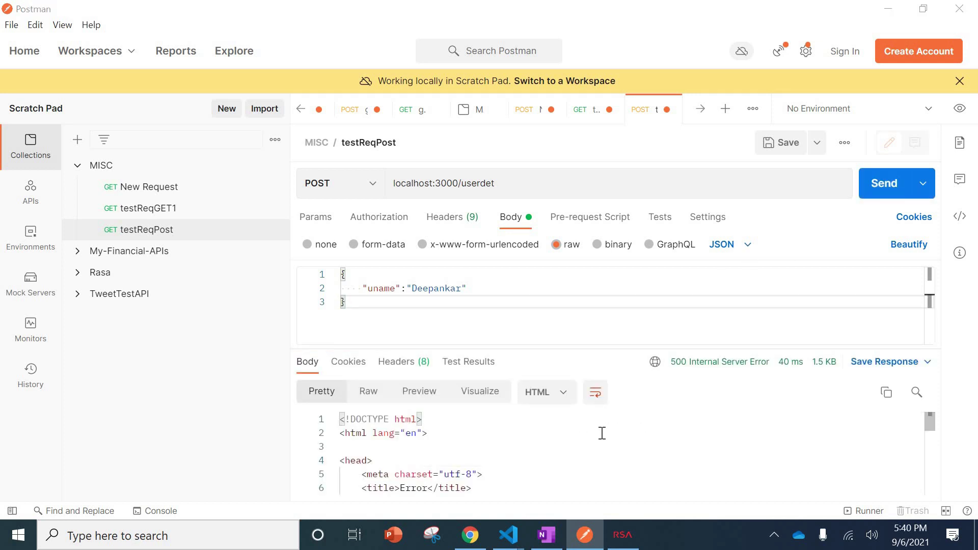
key(alt+Tab)
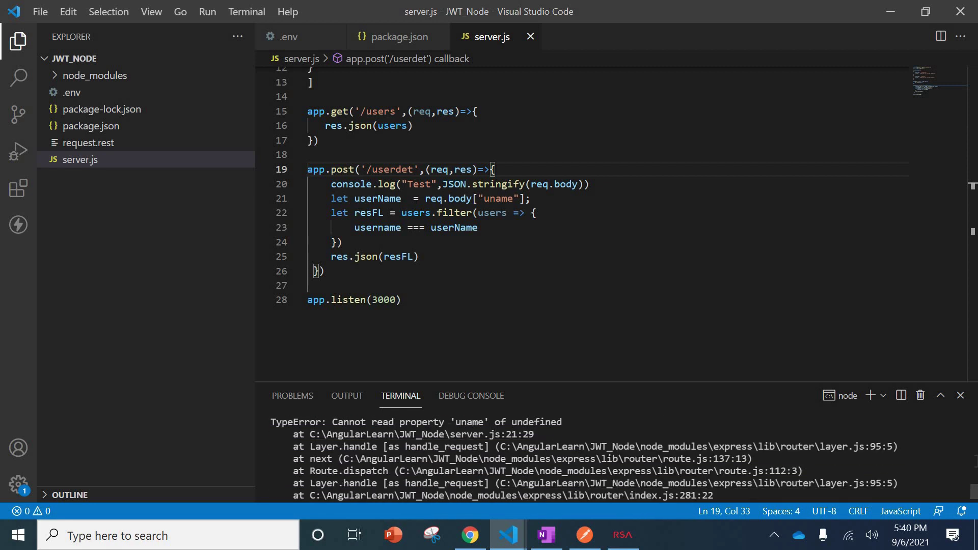
scroll(974, 495, up, 1)
scroll(975, 495, down, 5)
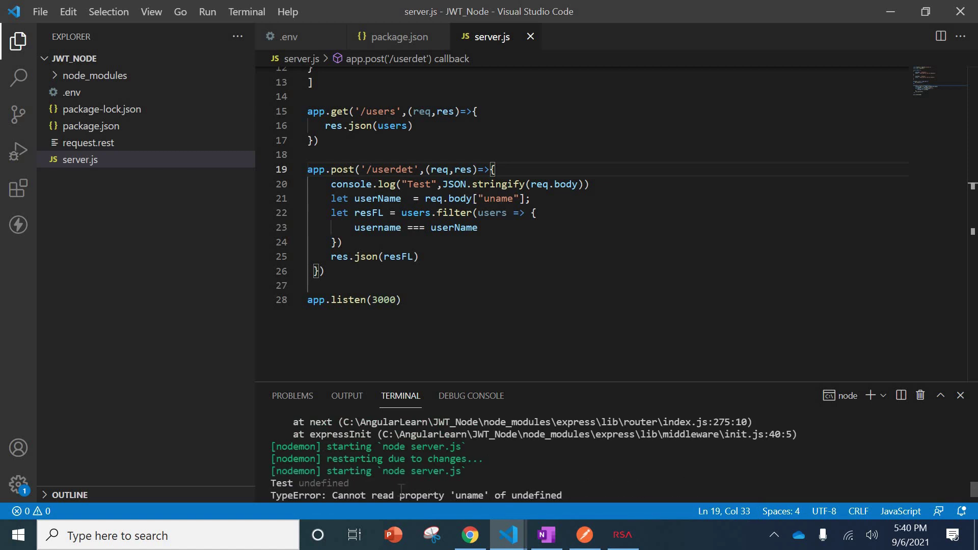
double_click(329, 484)
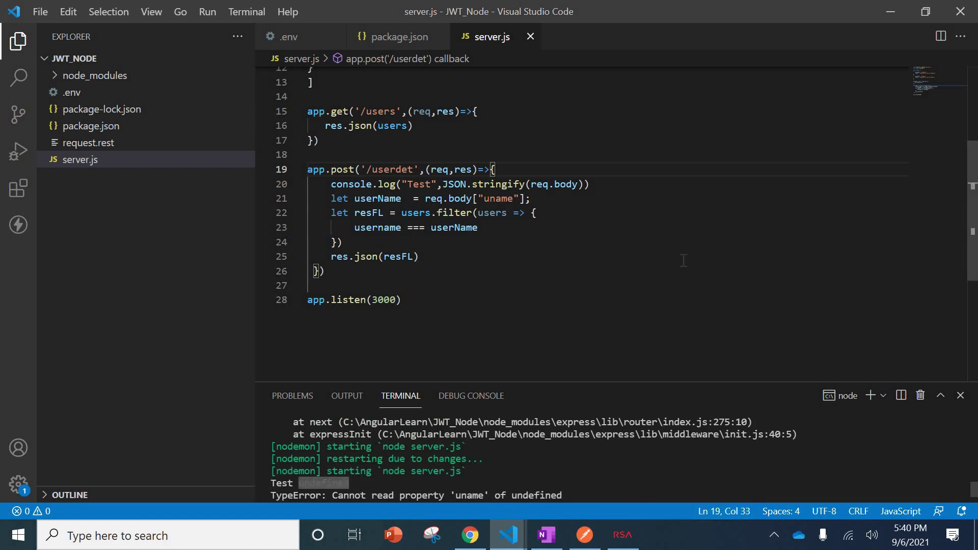
click(684, 260)
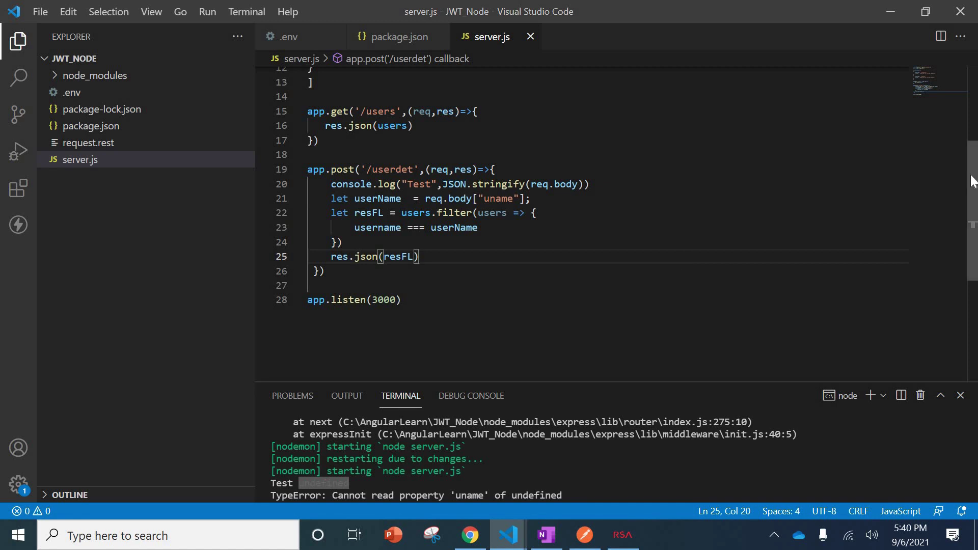
drag(971, 181, 970, 80)
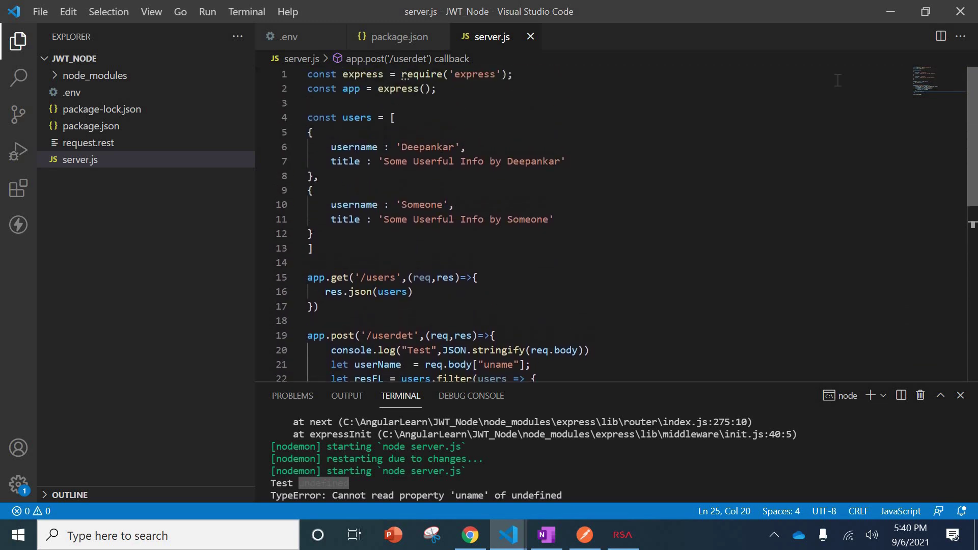
Run npm i body-parser in a new cmd terminal, correcting typos in the command
click(870, 397)
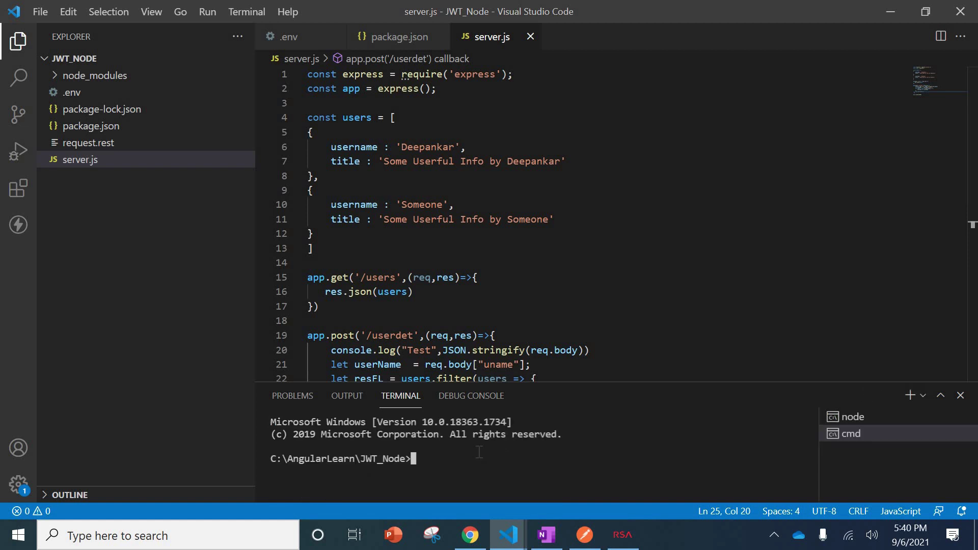
text(npm in)
key(BackSpace)
text(body-pa)
key(BackSpace)
key(BackSpace)
text(parser)
key(Return)
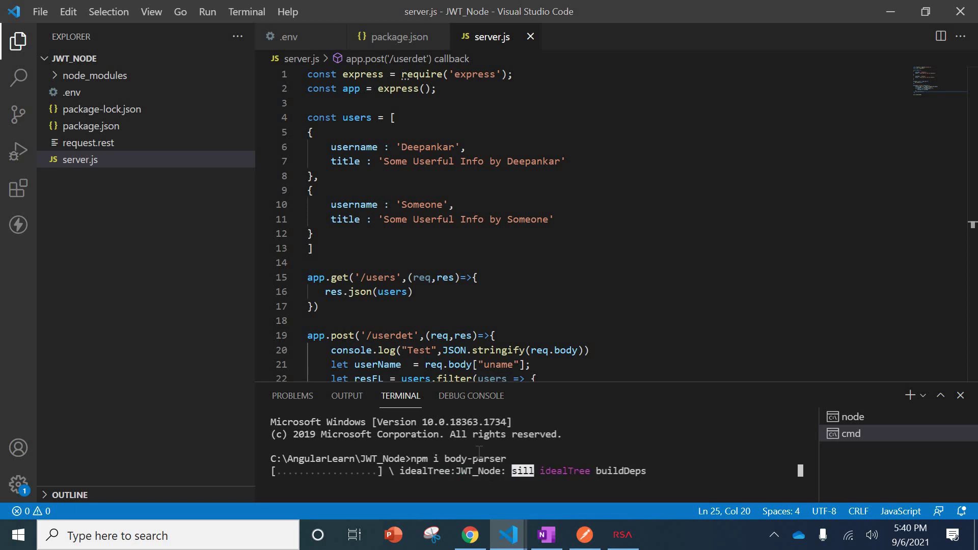
Add require('body-parser') on line 2, plus bodyParser.json() and bodyParser.urlencoded({extended: true}) middleware
click(556, 77)
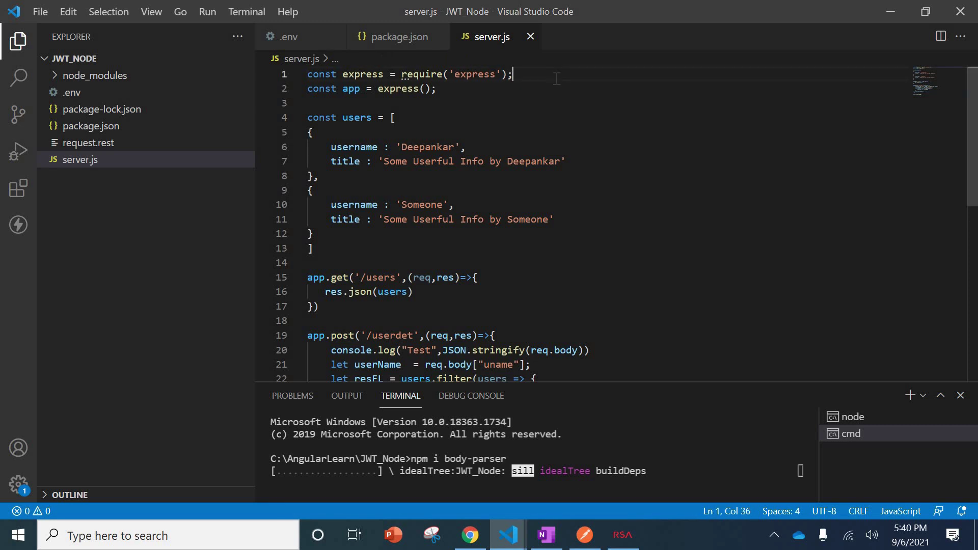
key(Return)
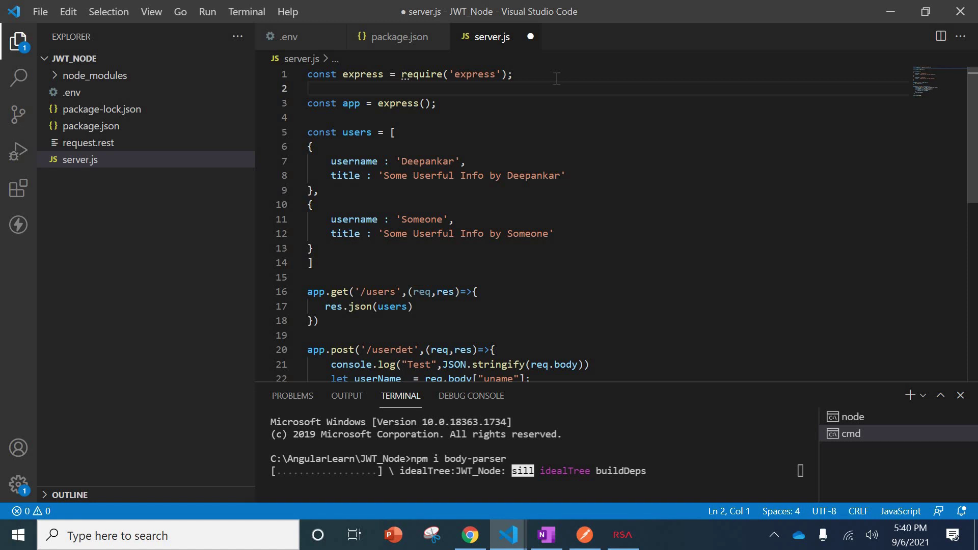
text(const)
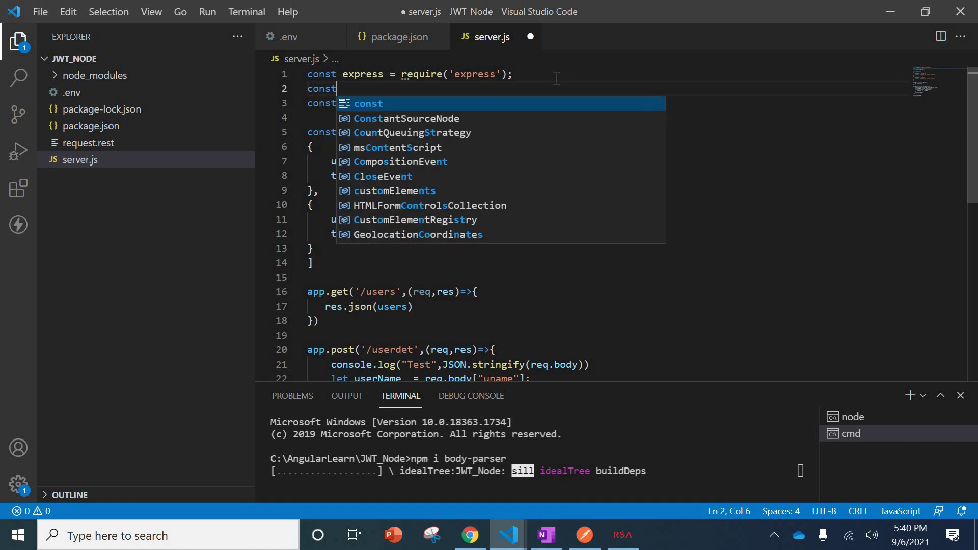
text( b)
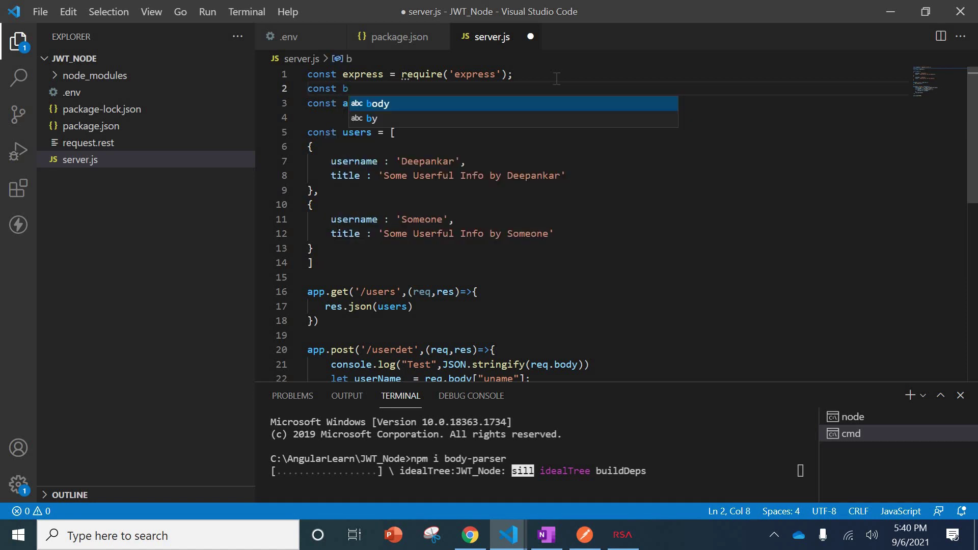
text(odyParser)
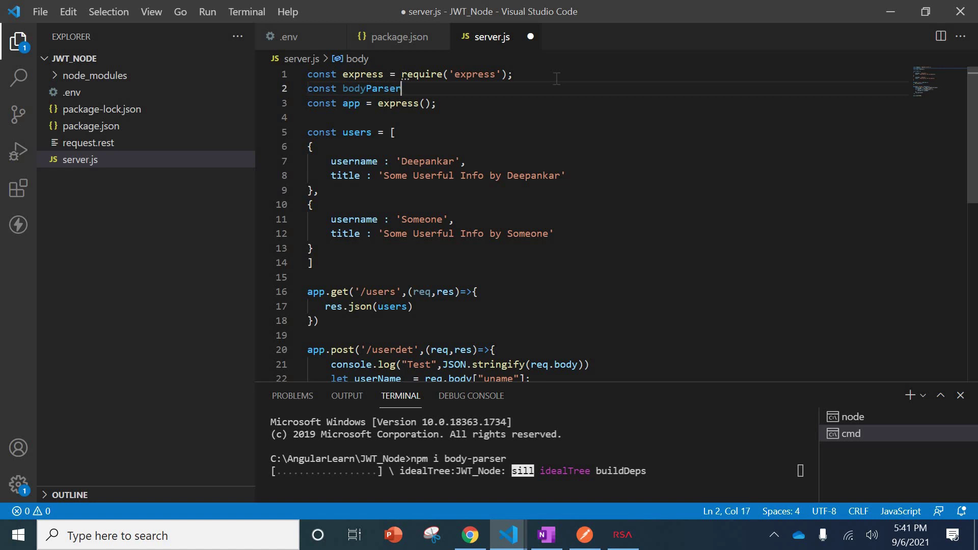
text( = re)
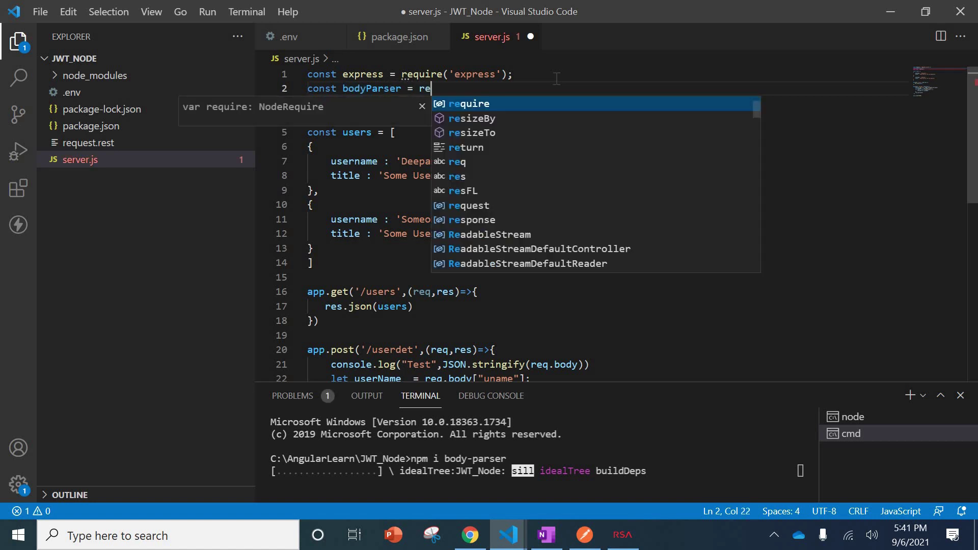
text(qui)
key(Return)
text(()
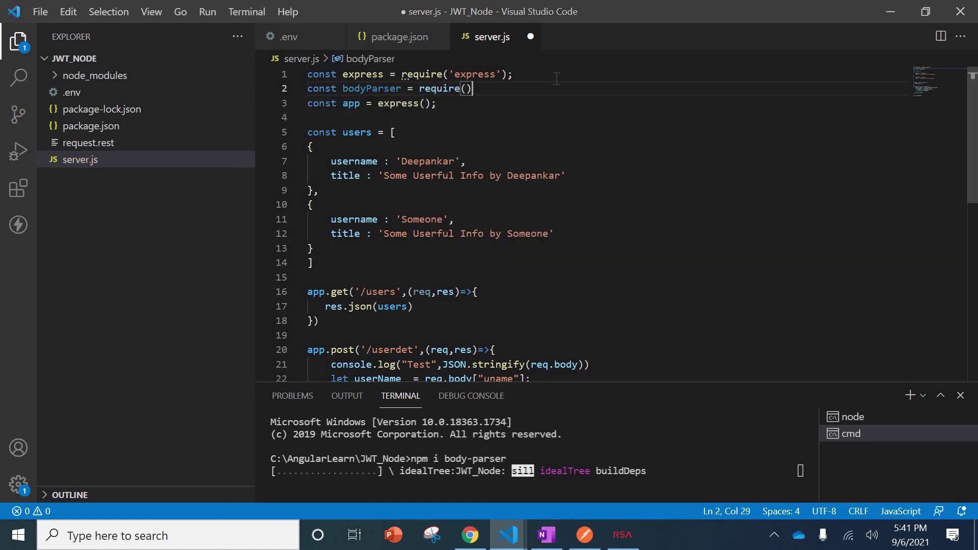
text(')
key(Escape)
text(body)
text(-P)
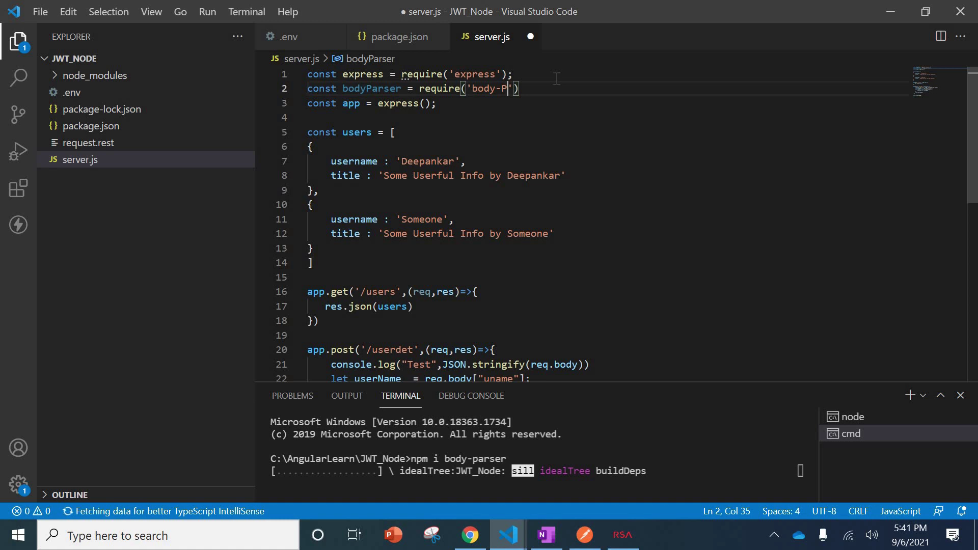
key(BackSpace)
text(pars)
text(er)
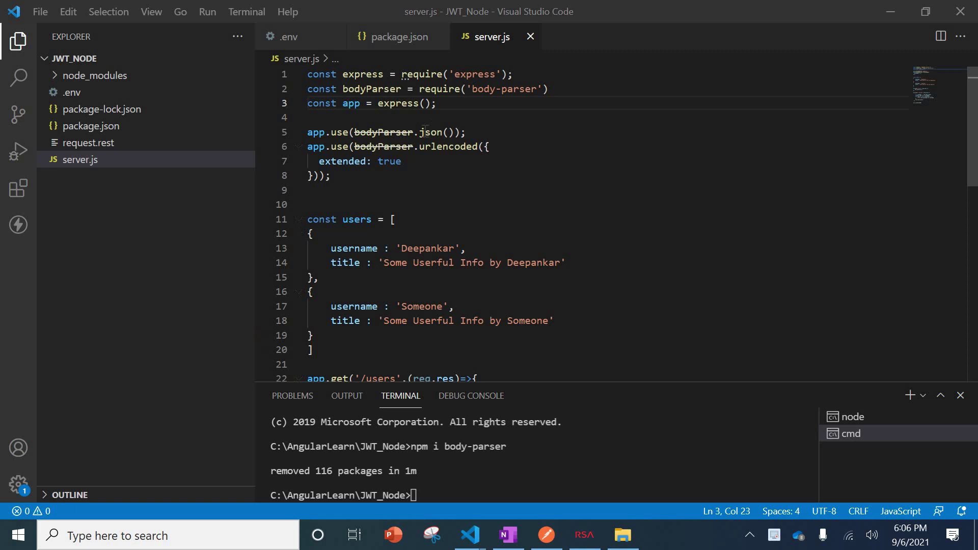
Put the caret at the end of line 5, then bring up Postman's userdet request
click(462, 132)
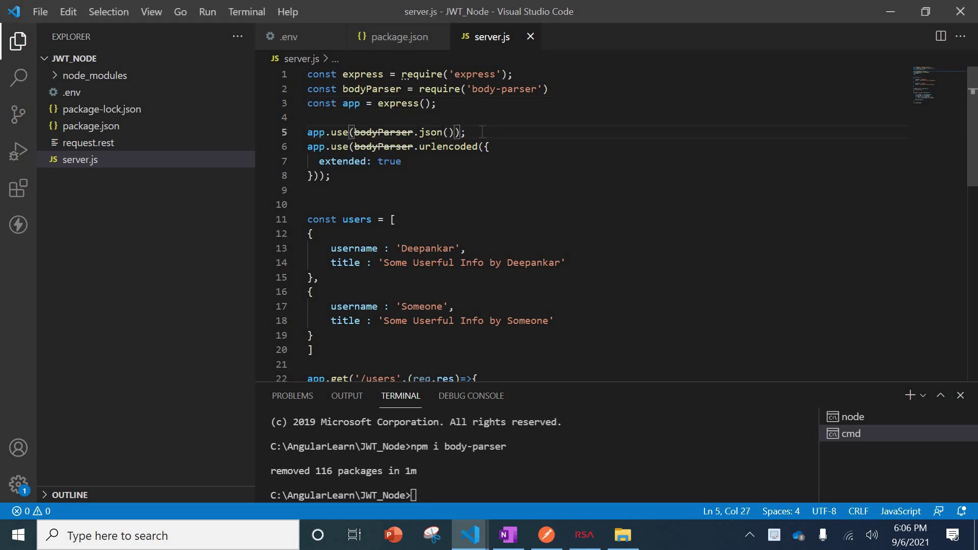
click(482, 132)
click(547, 535)
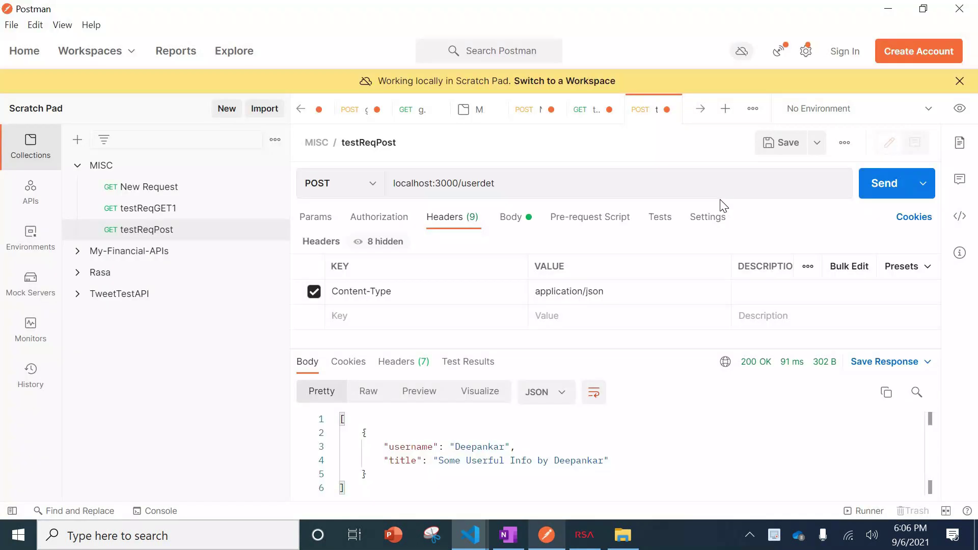
mouse_move(535, 292)
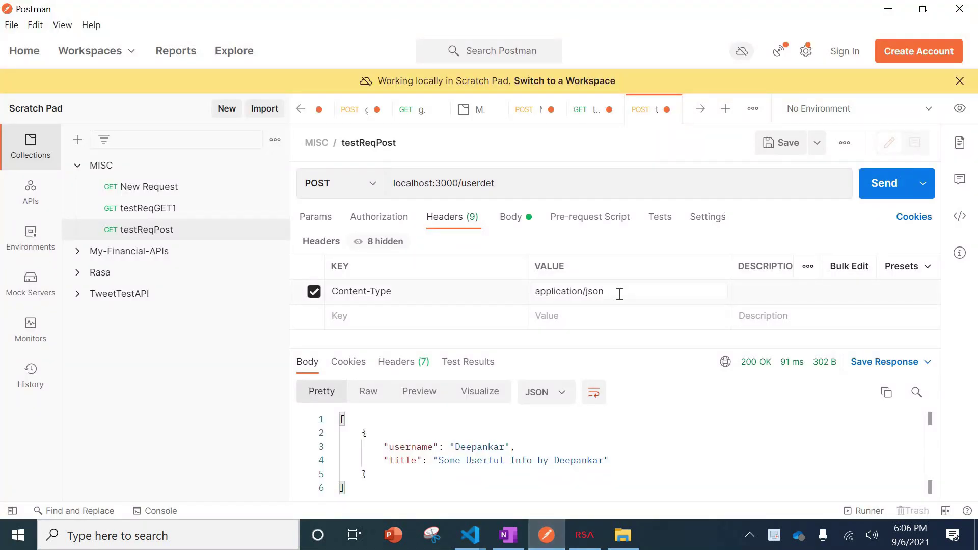
key(alt+Tab)
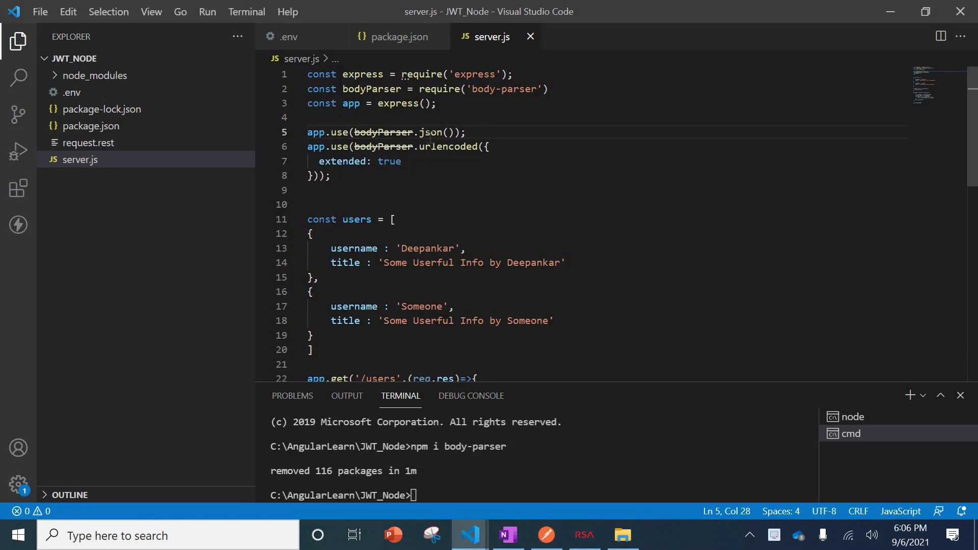
key(alt+Tab)
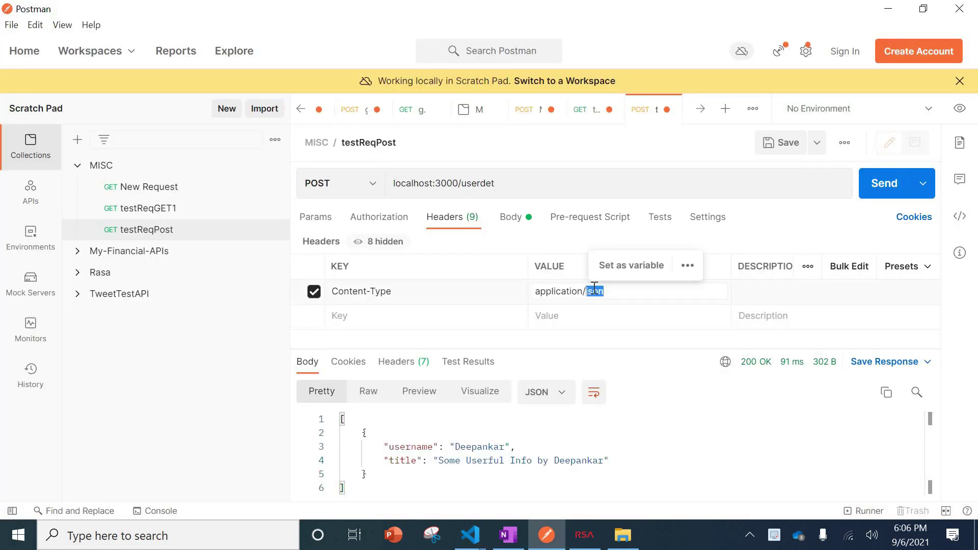
key(BackSpace)
text(/)
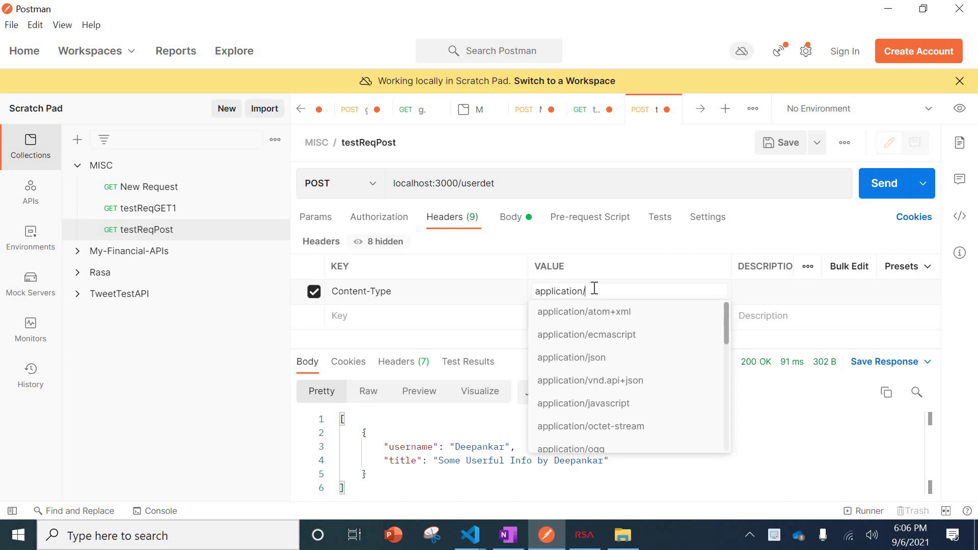
text(x-)
key(Down)
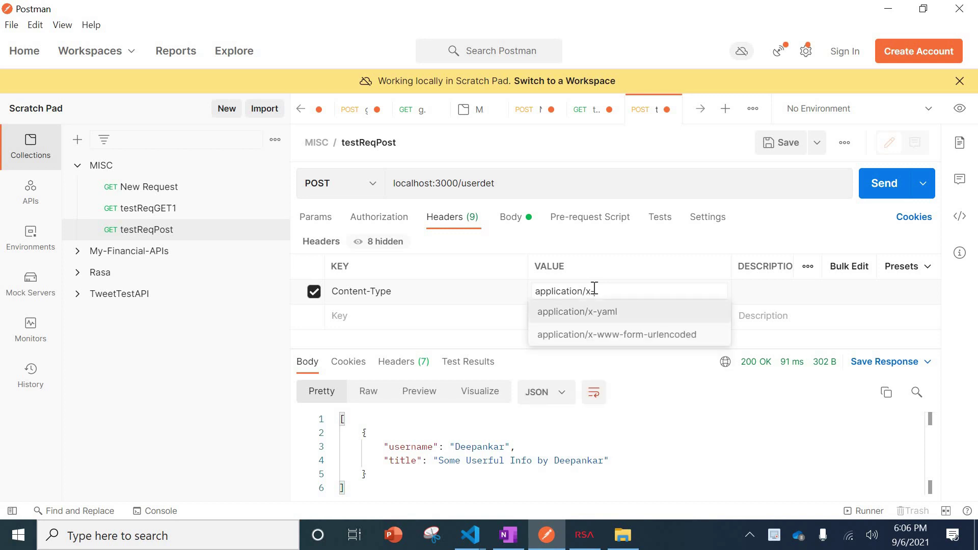
key(Down)
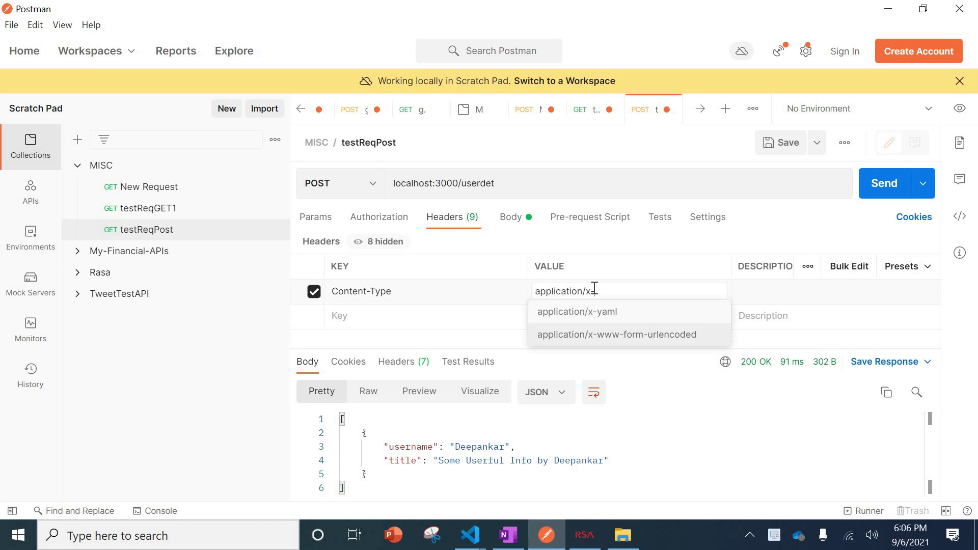
key(Return)
key(alt+Tab)
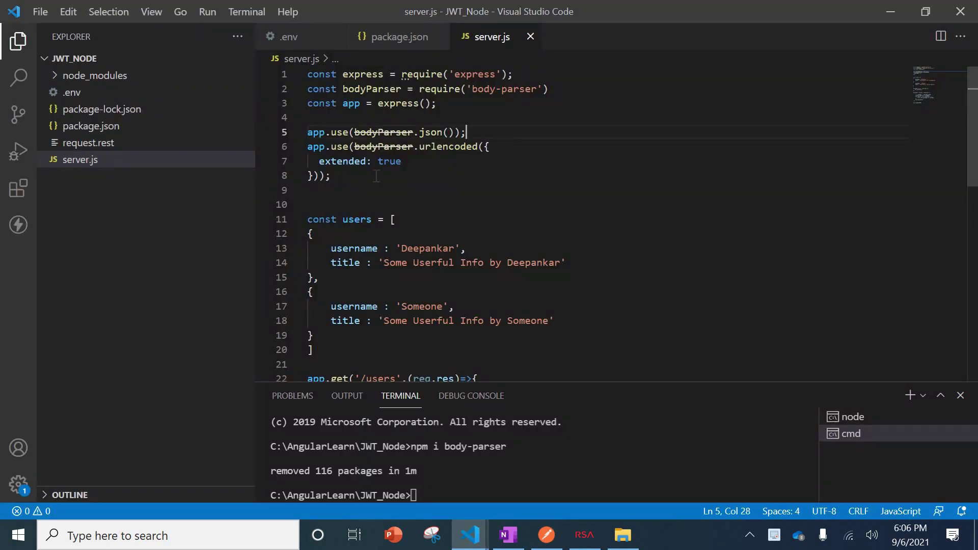
key(alt+Tab)
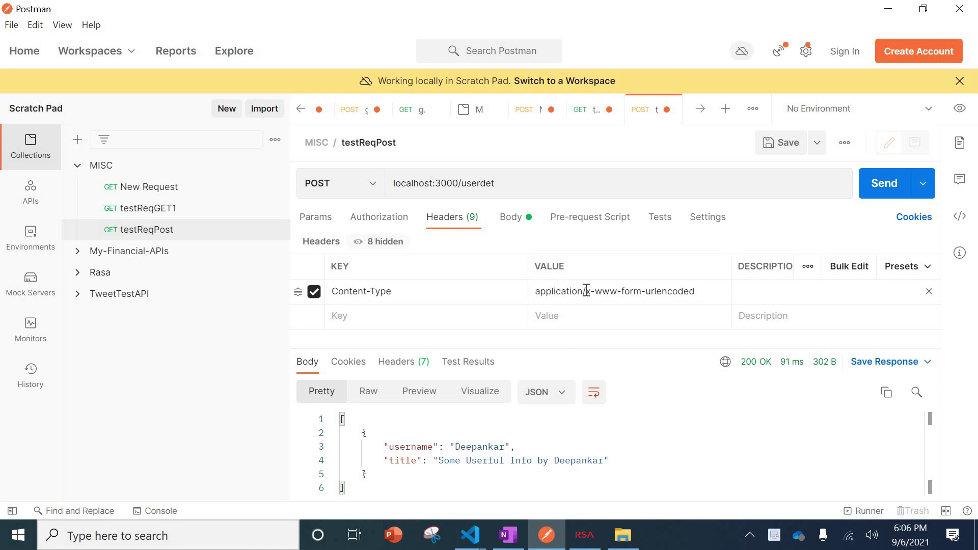
drag(586, 291, 767, 293)
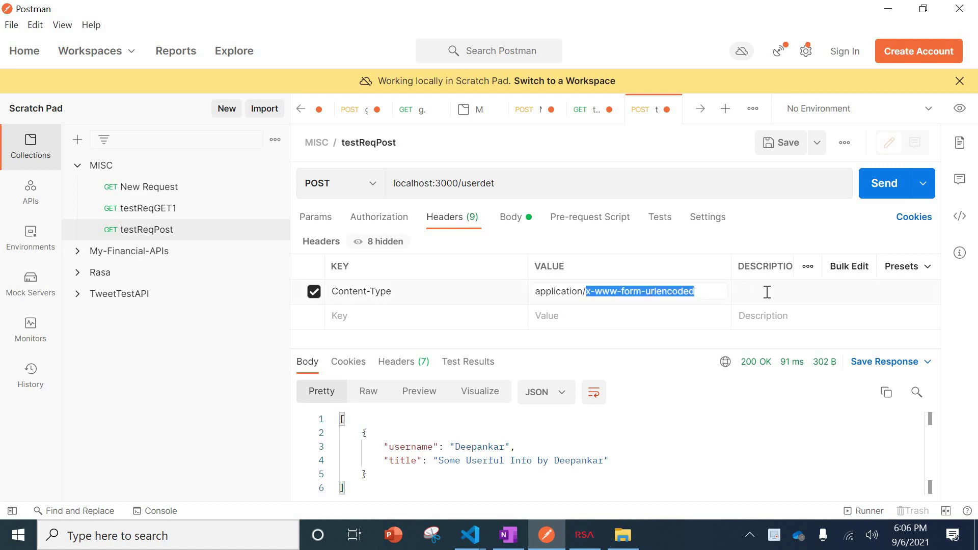
text(js)
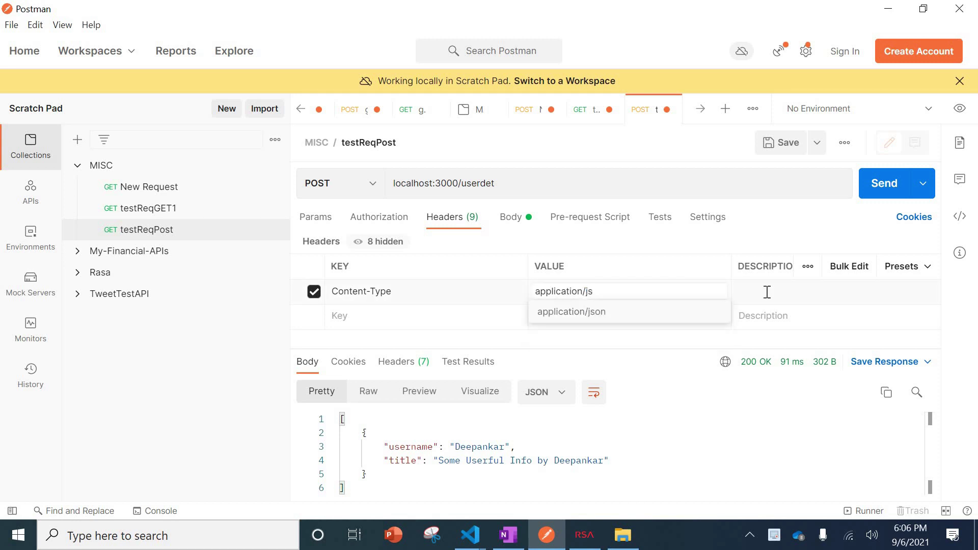
text(o)
text(n)
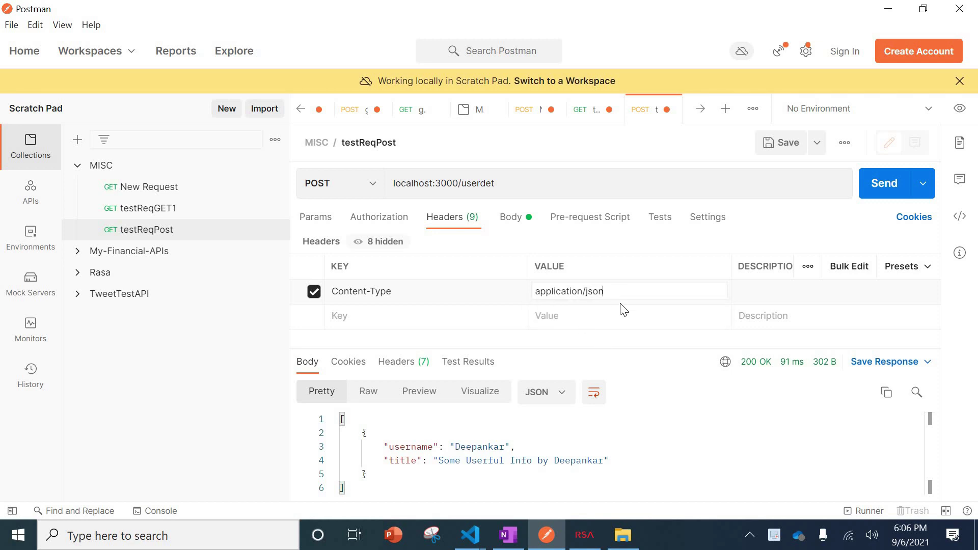
Return to VS Code and inspect the express version in package.json
key(alt+Tab)
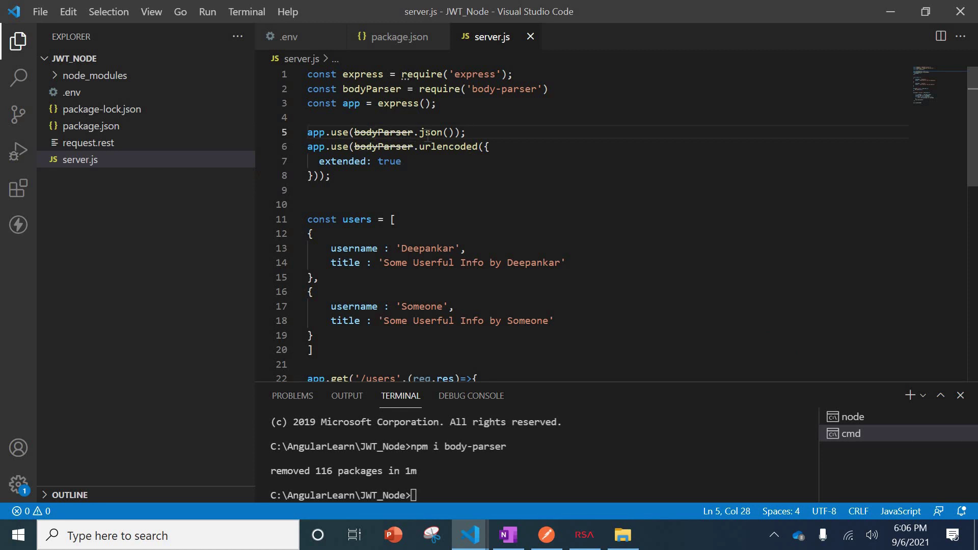
mouse_move(382, 132)
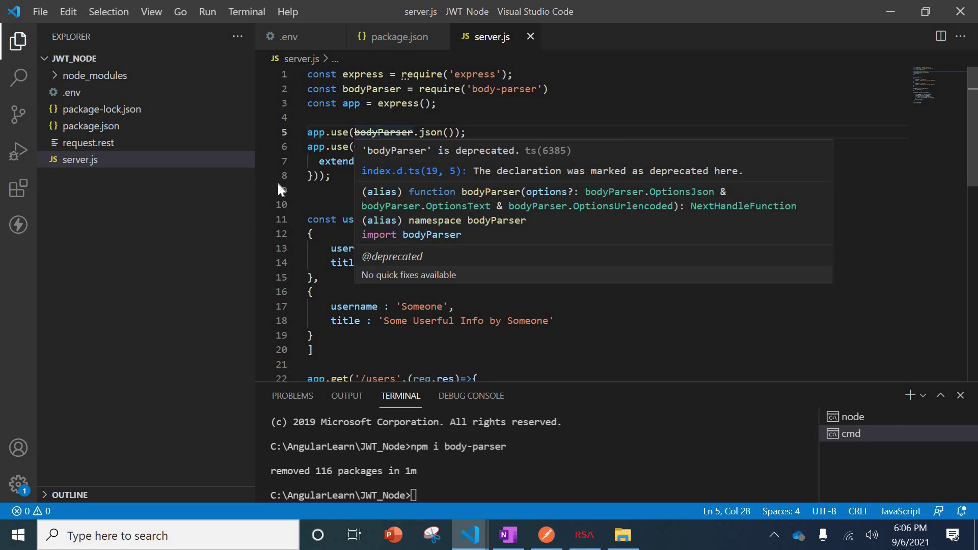
click(90, 125)
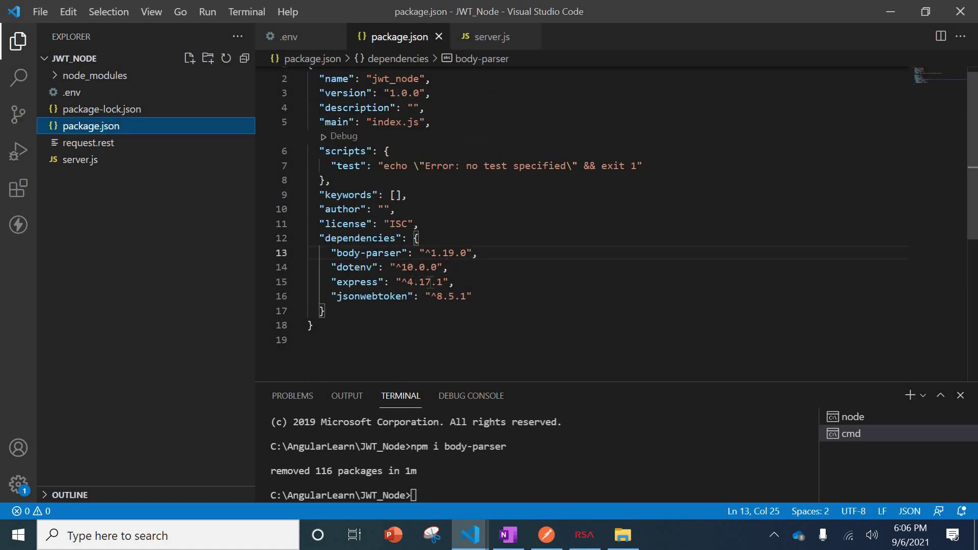
drag(408, 282, 443, 282)
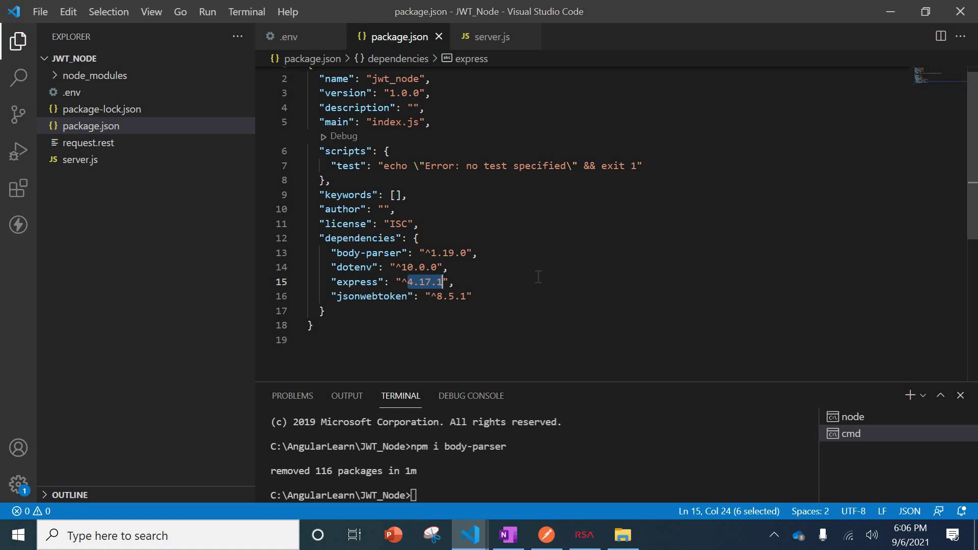
key(End)
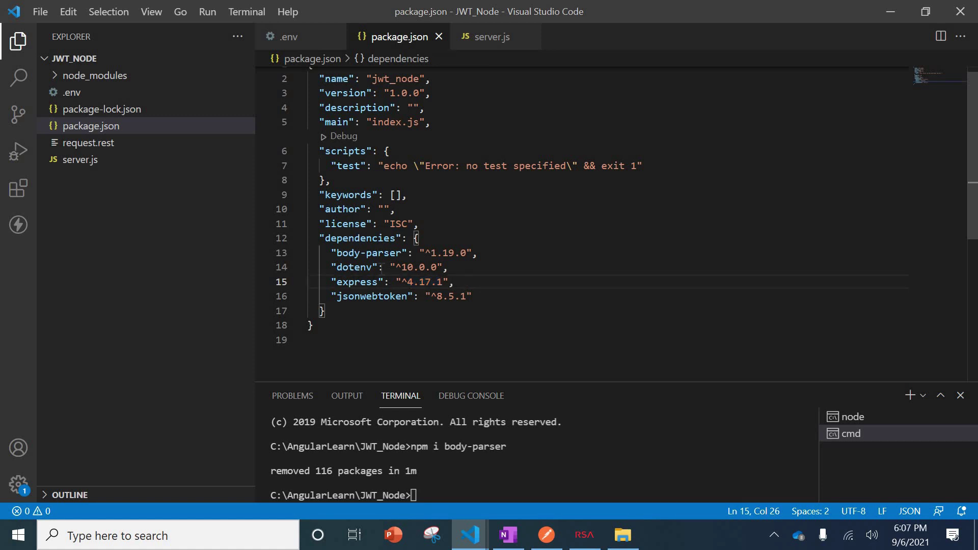
mouse_move(146, 230)
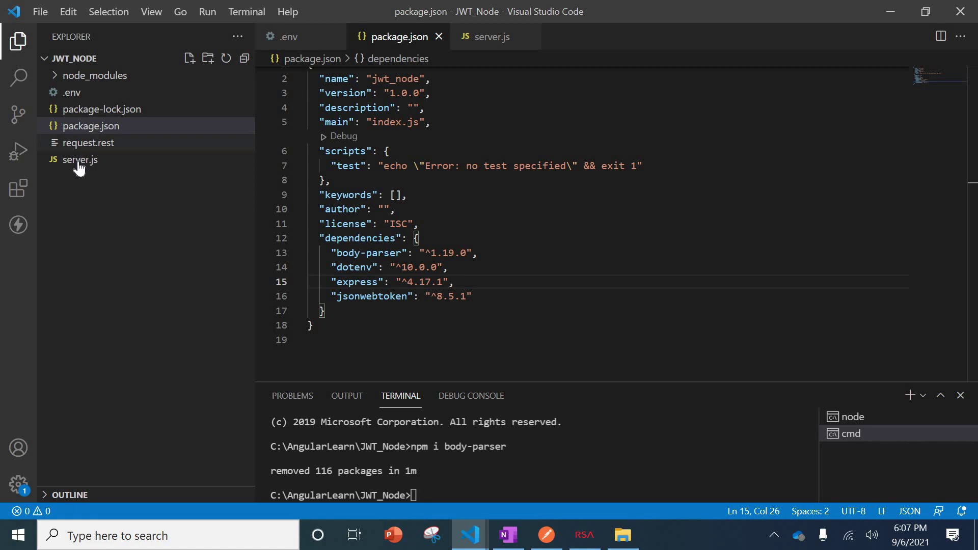
Compare server.js's bodyParser usage with package.json's body-parser ^1.19.0, ending on server.js
key(ctrl+shift+e)
click(252, 159)
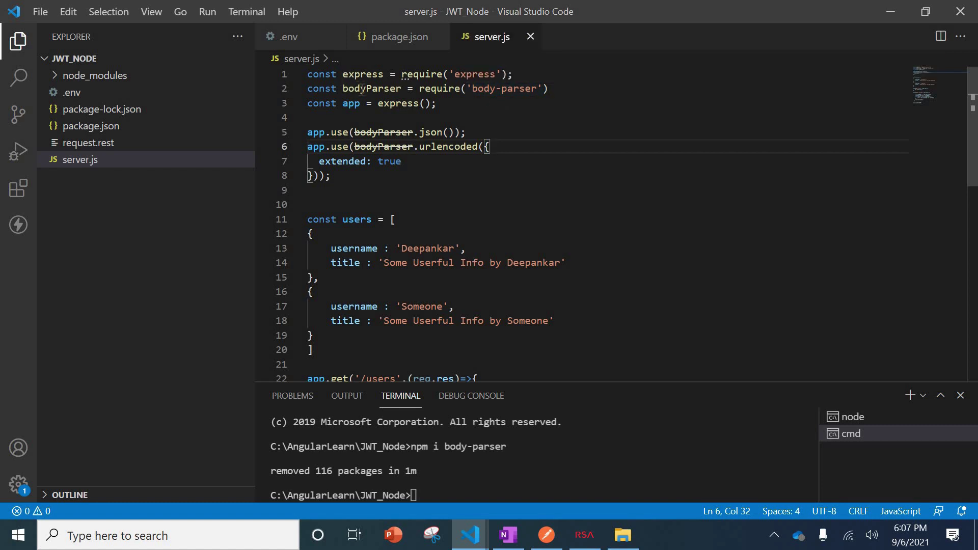
mouse_move(372, 89)
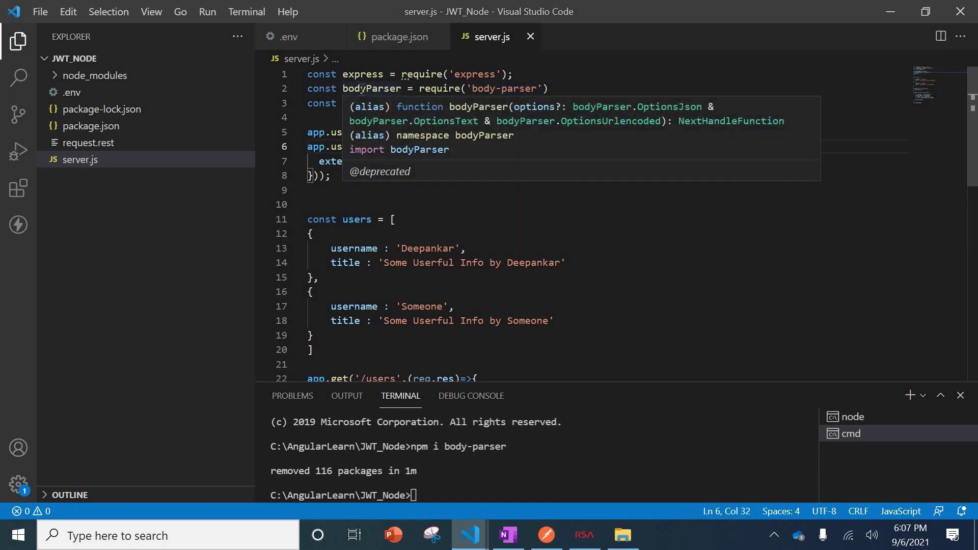
double_click(401, 88)
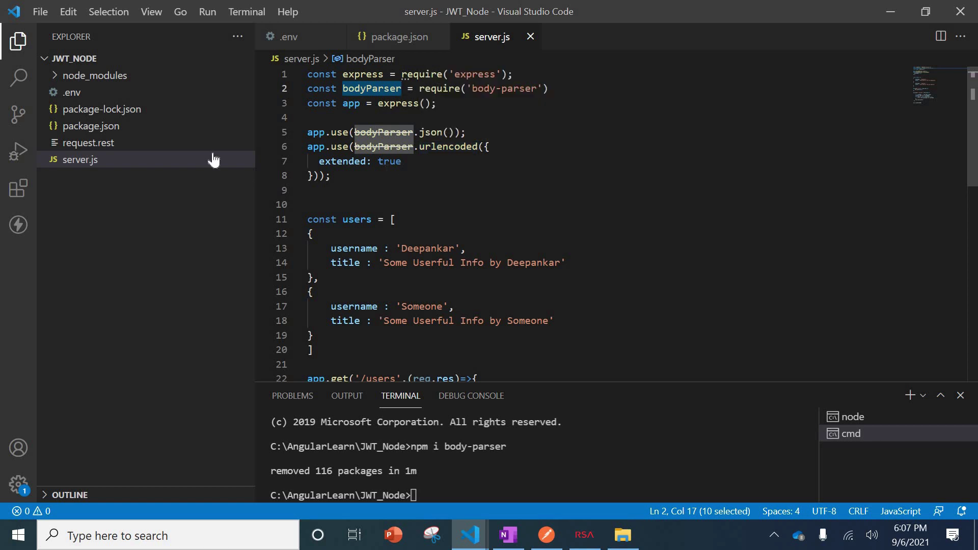
click(190, 127)
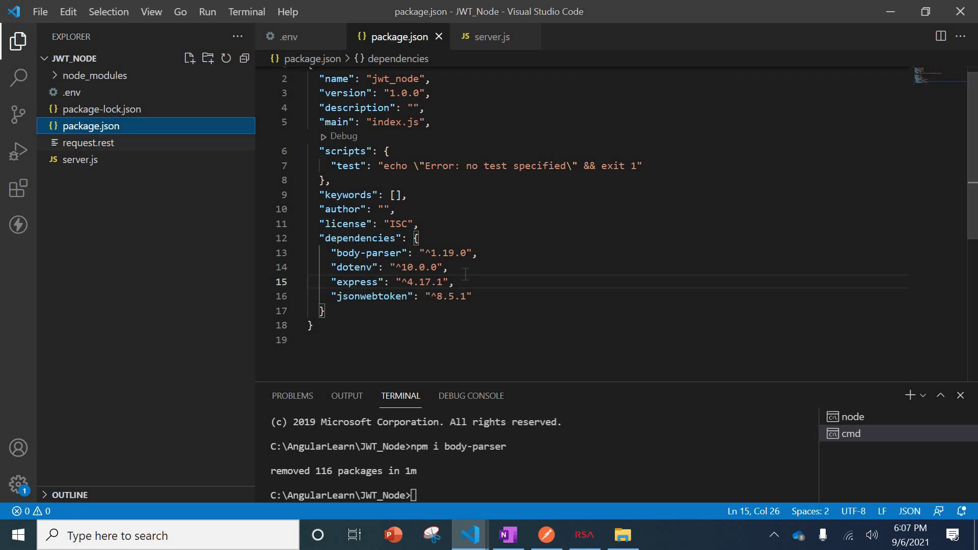
click(80, 161)
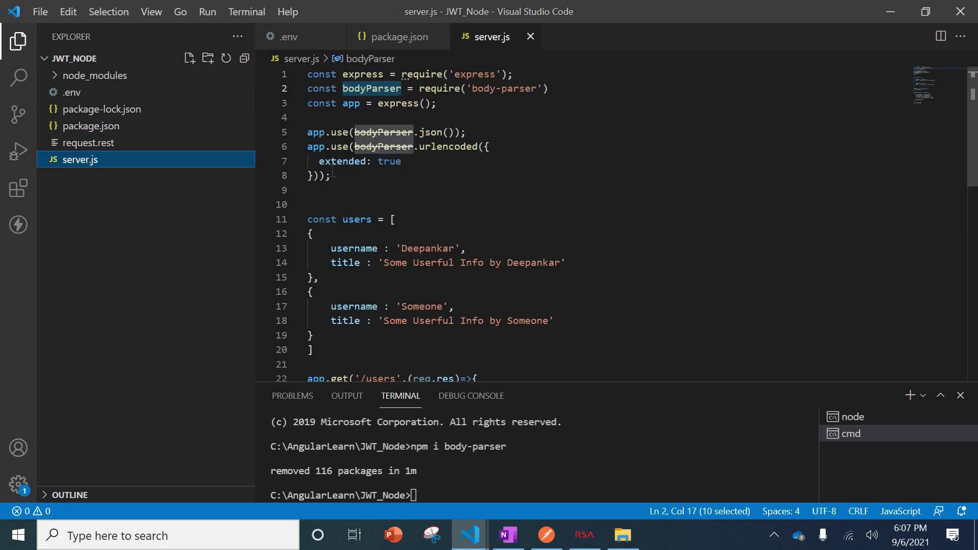
Delete the body-parser require line and both bodyParser middleware calls
drag(333, 174, 287, 130)
key(BackSpace)
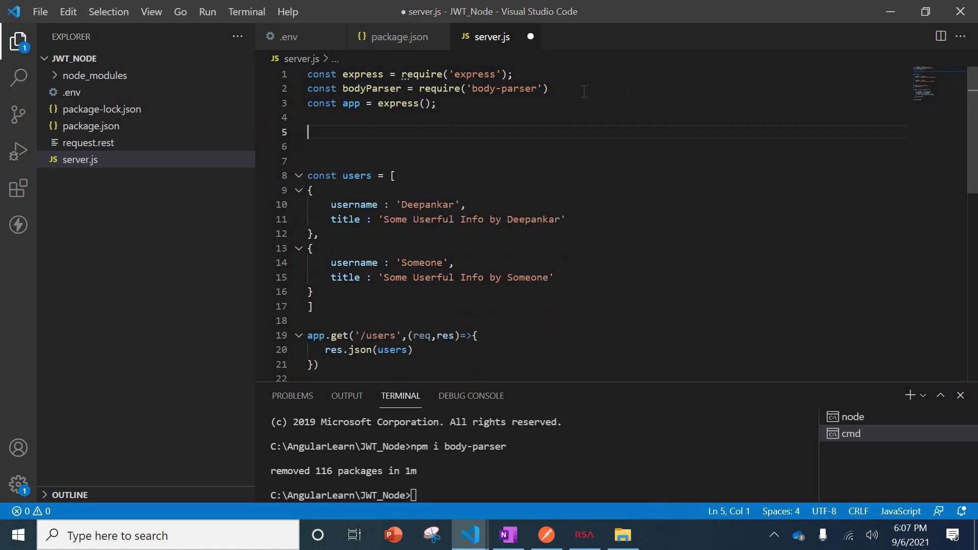
drag(583, 91, 581, 79)
key(BackSpace)
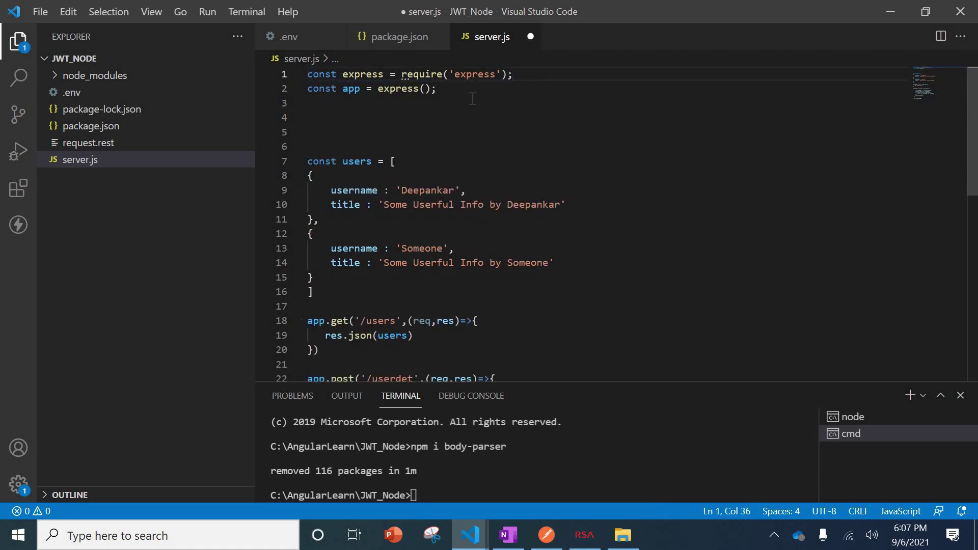
Add app.use(express.json()); below the app creation and save server.js
click(472, 99)
key(Return)
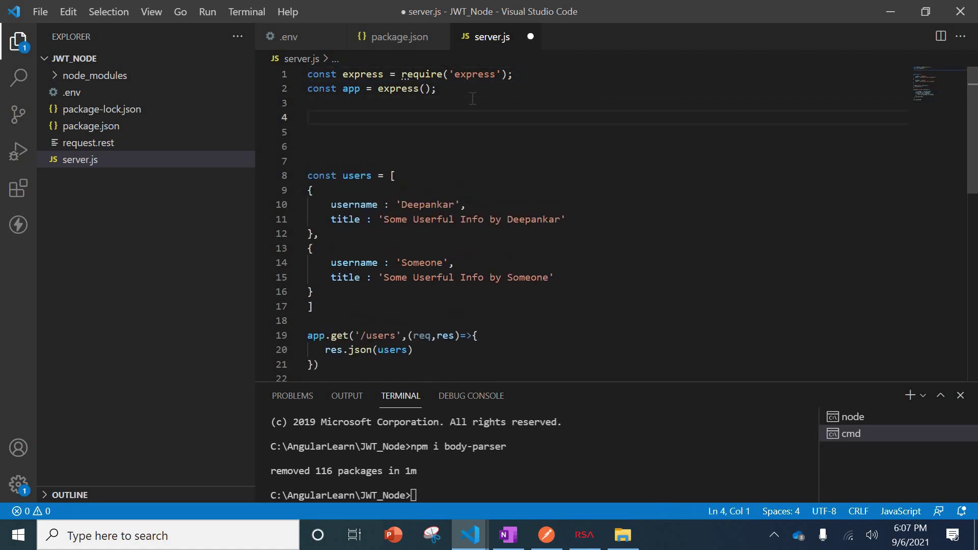
text(ap.us)
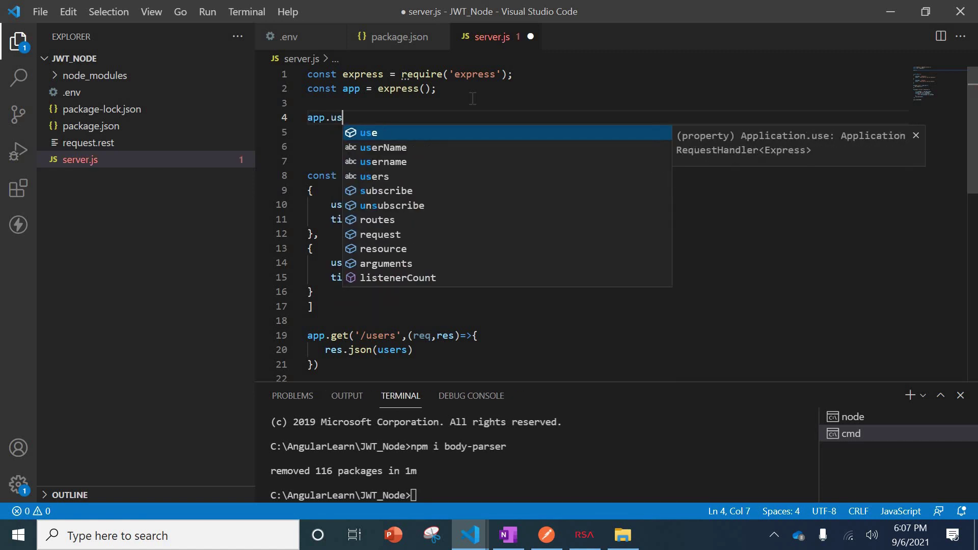
text(e()
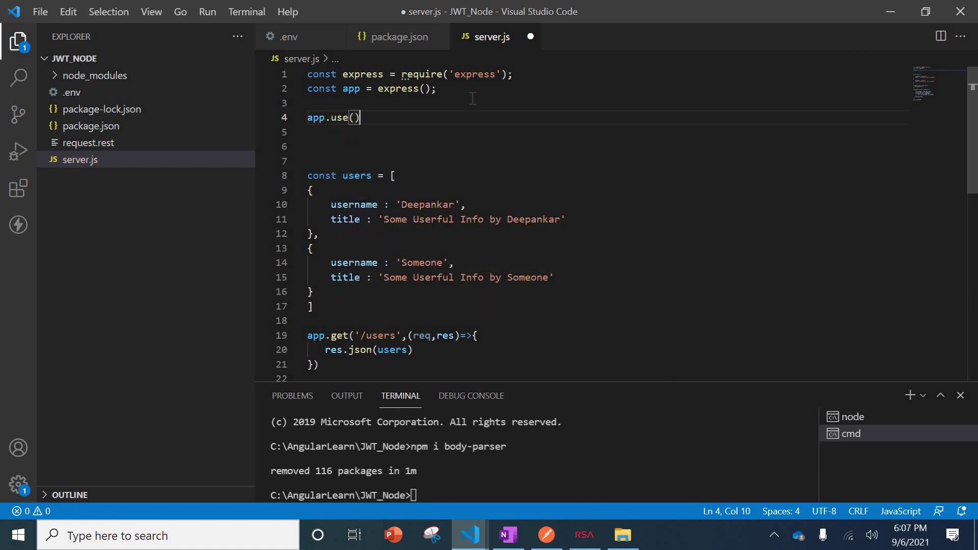
text(exp)
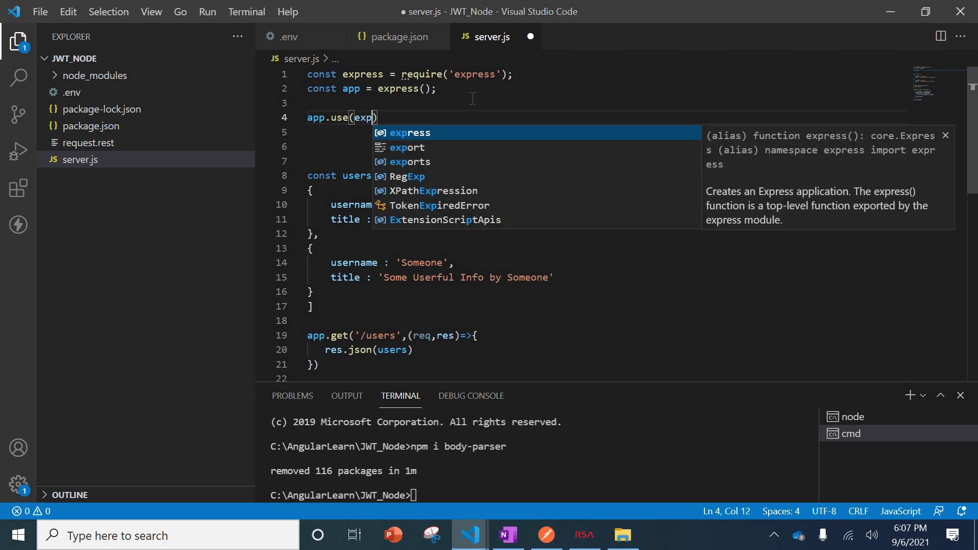
key(Tab)
text(.)
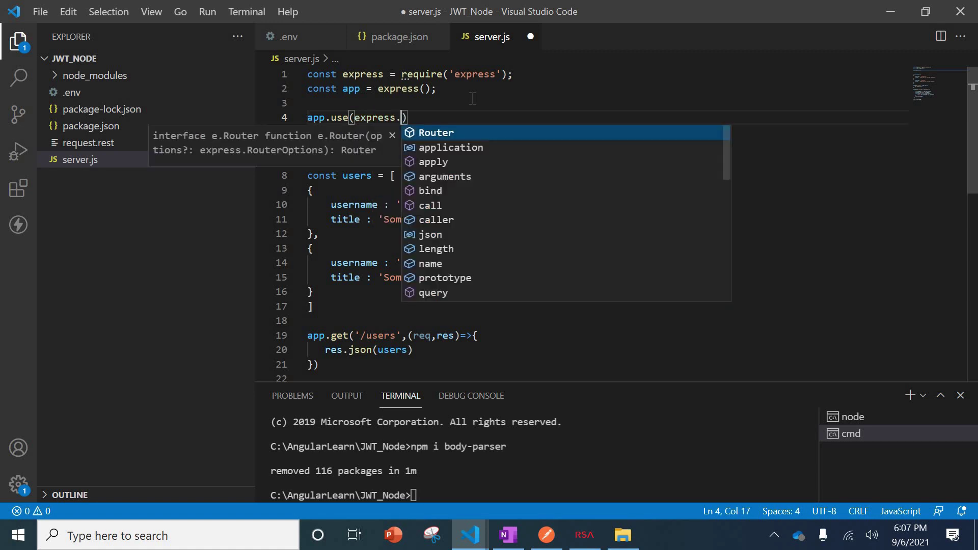
text(json()
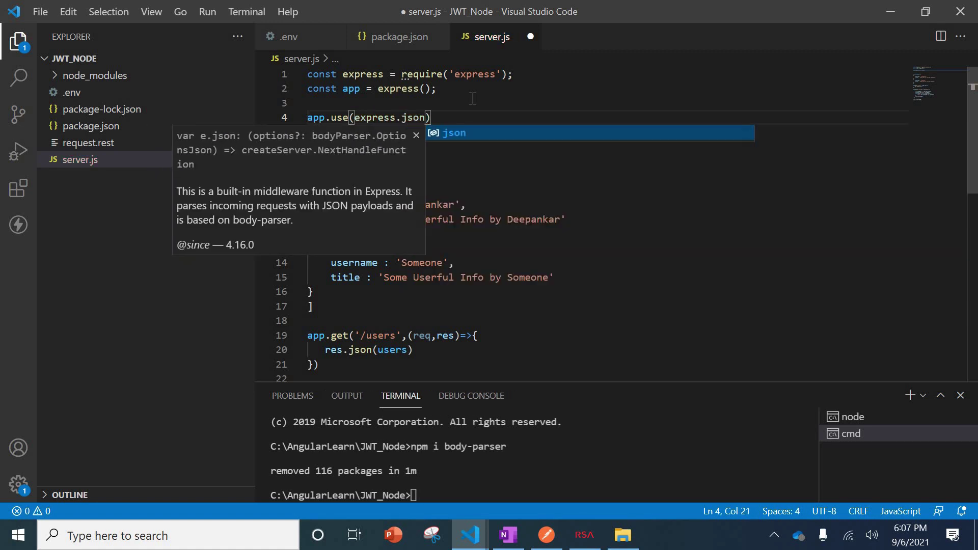
text();)
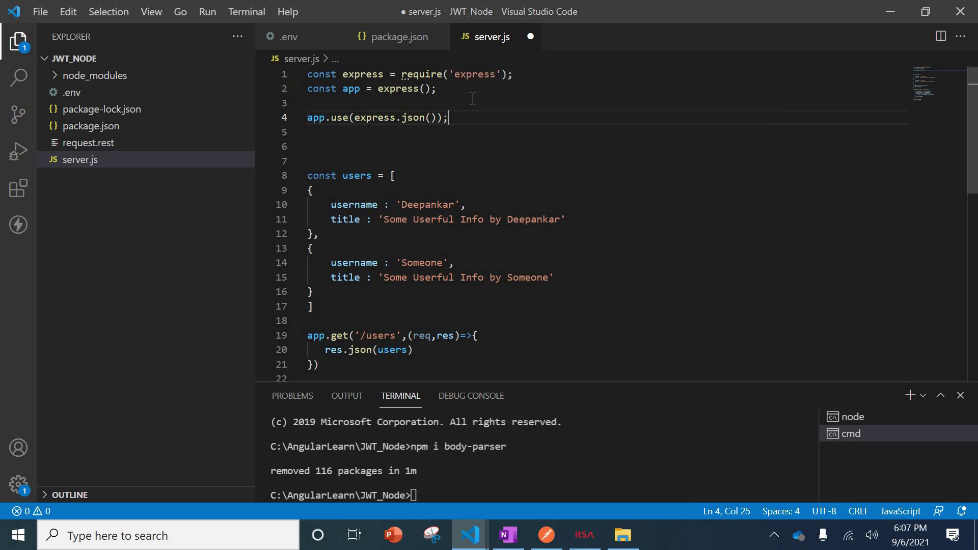
key(ctrl+s)
Resend the POST localhost:3000/userdet request from Postman
key(alt+Tab)
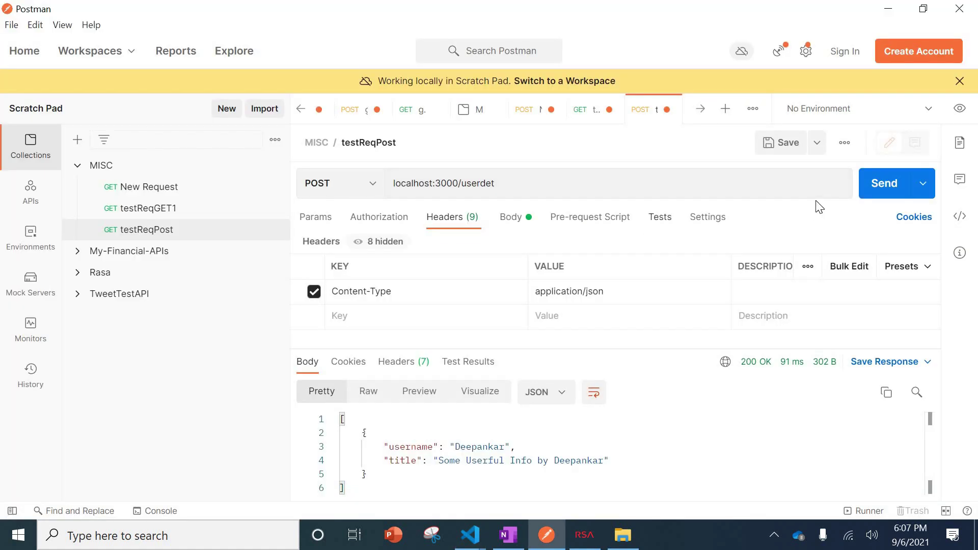
key(alt+Tab)
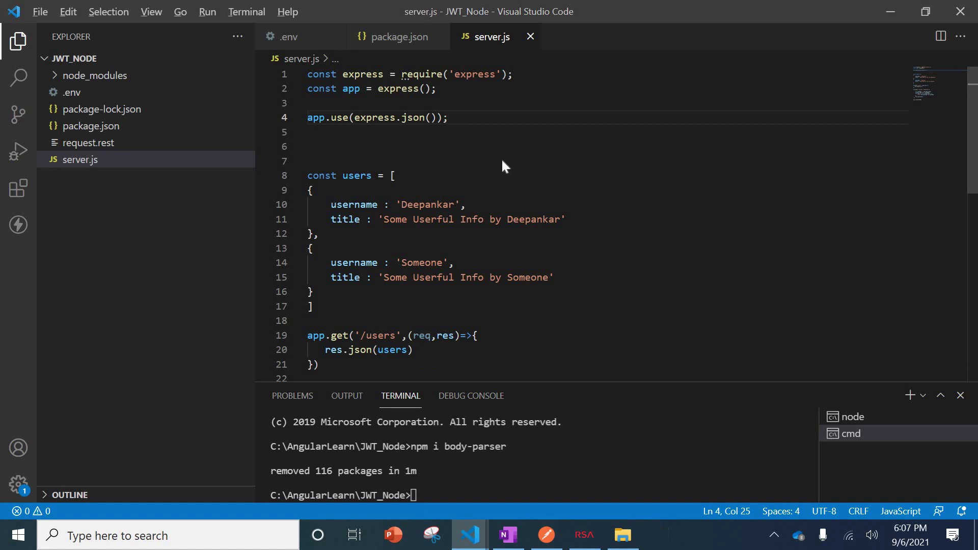
key(alt+Tab)
key(alt+Tab)
key(alt+Tab)
key(alt+Tab)
key(alt+Tab)
key(ctrl+Return)
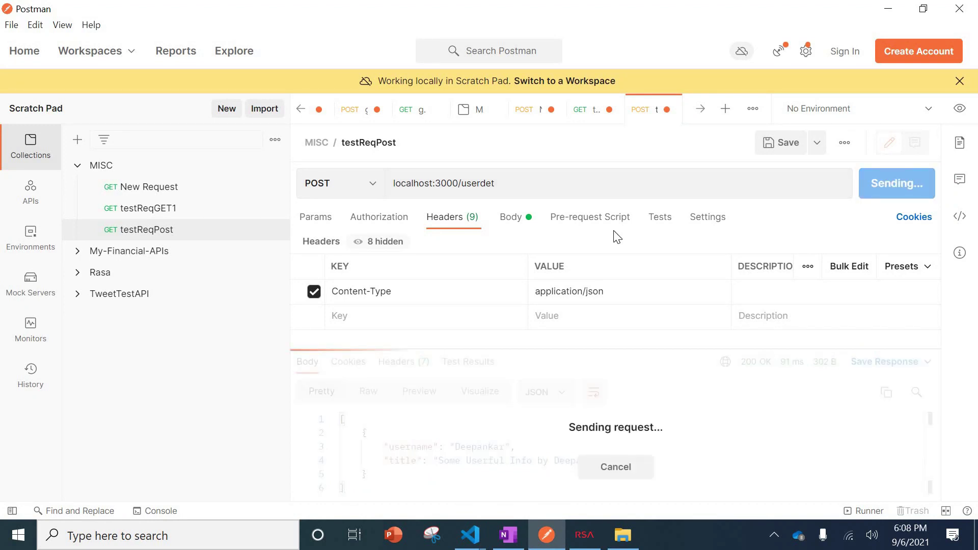
key(alt+Tab)
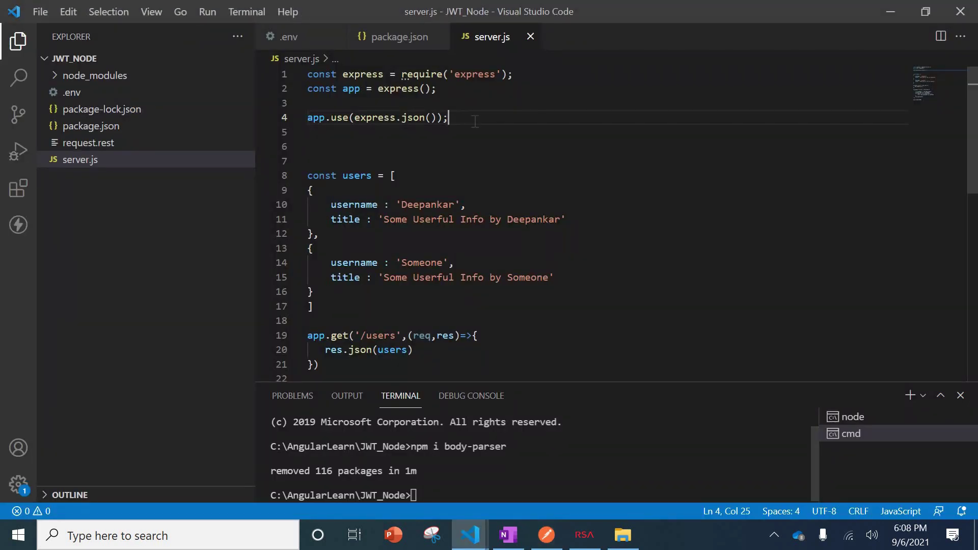
Start app.use(express.urlencoded({})) below express.json(), leaving its options block empty
key(Return)
text(a)
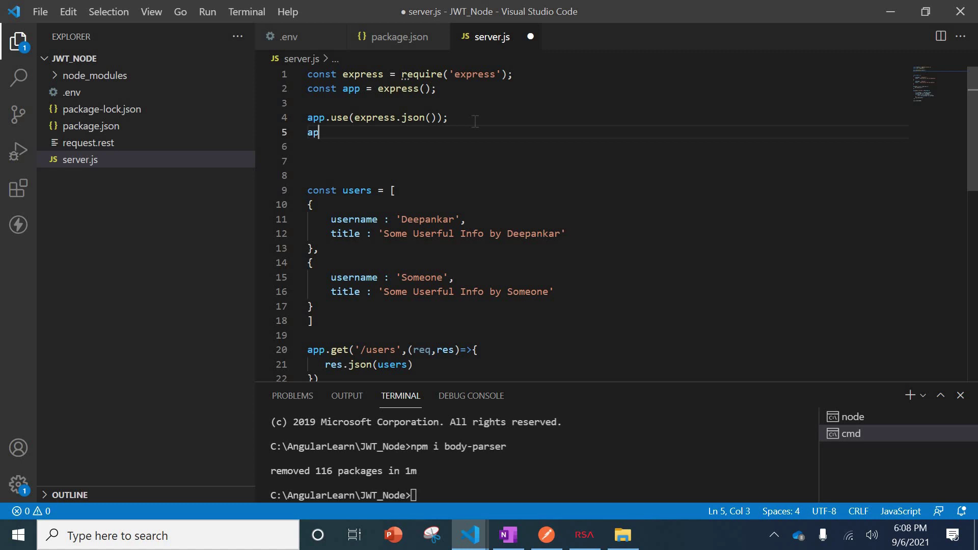
text(p.)
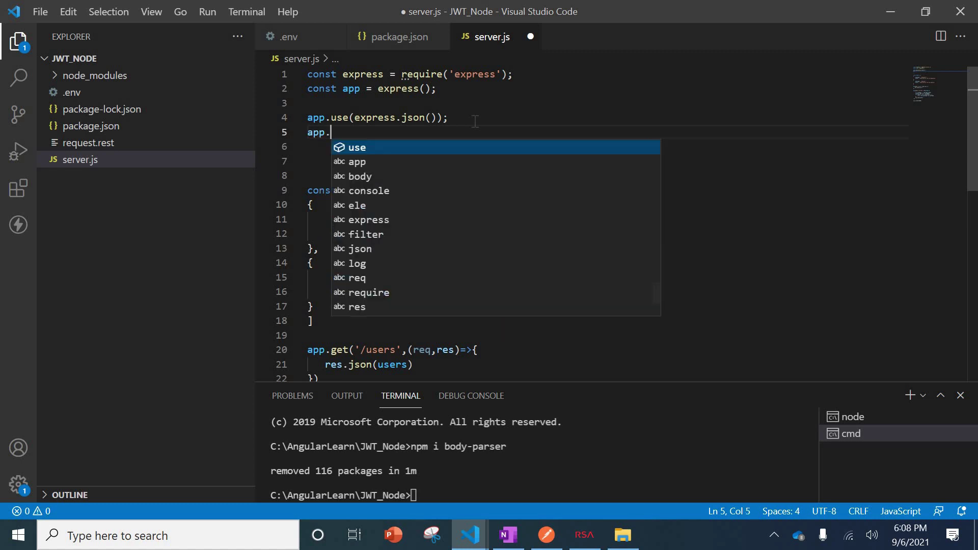
text(use()
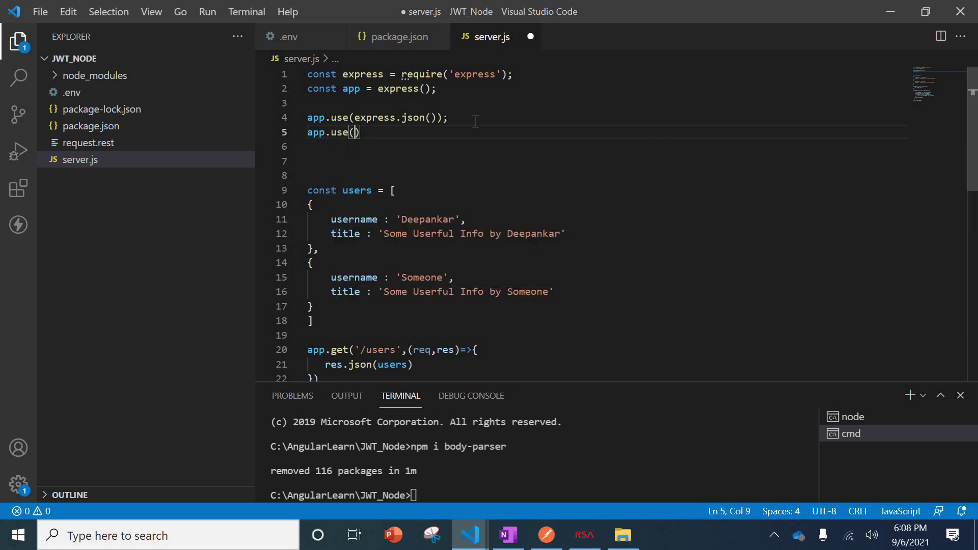
text(exp)
key(Return)
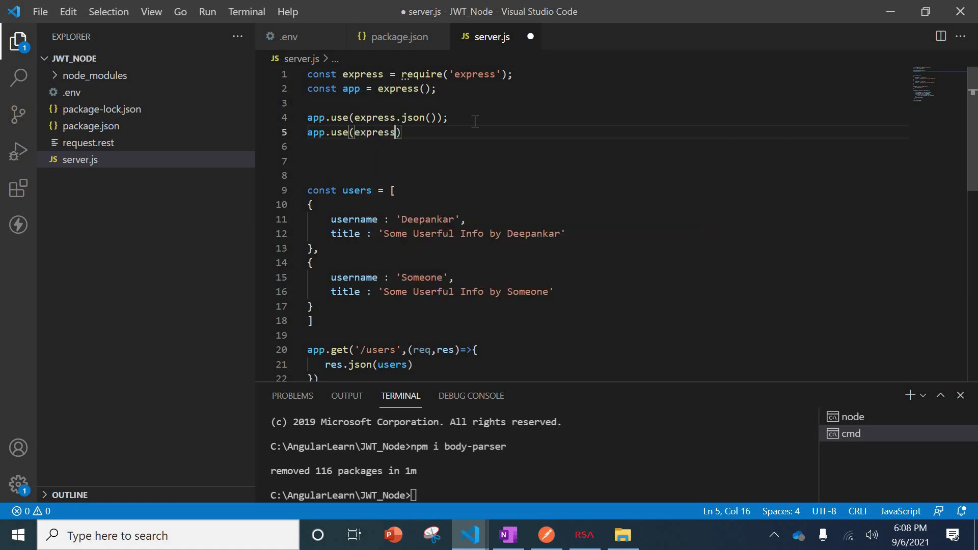
text(.u)
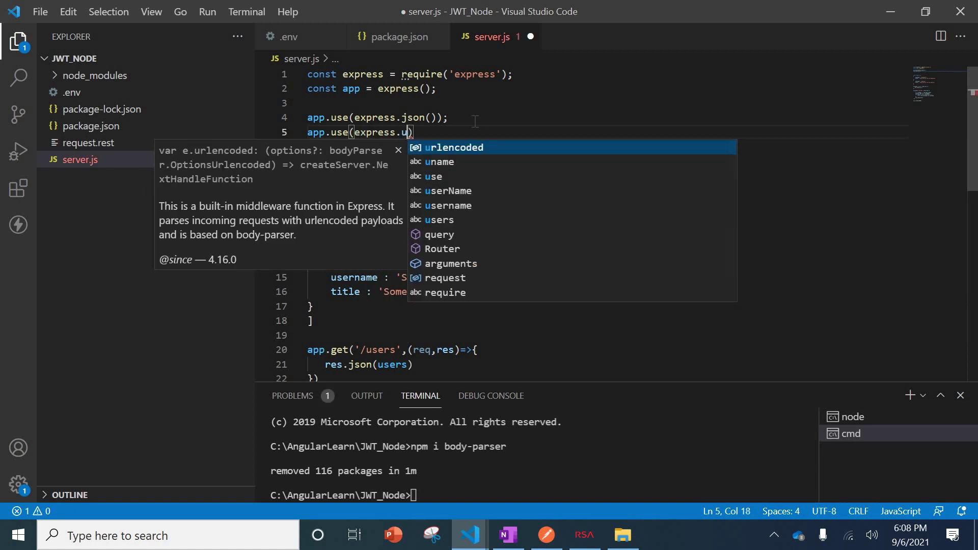
key(Return)
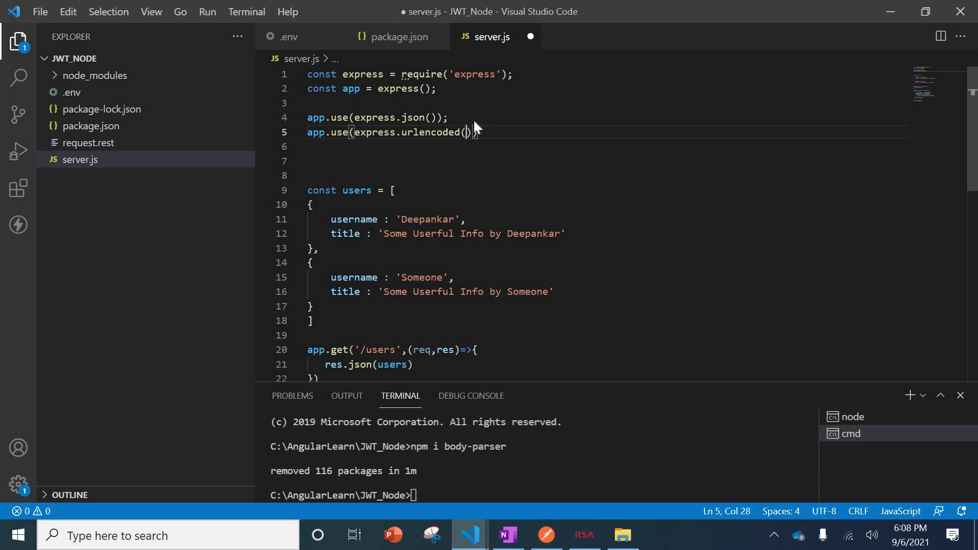
text({)
key(Return)
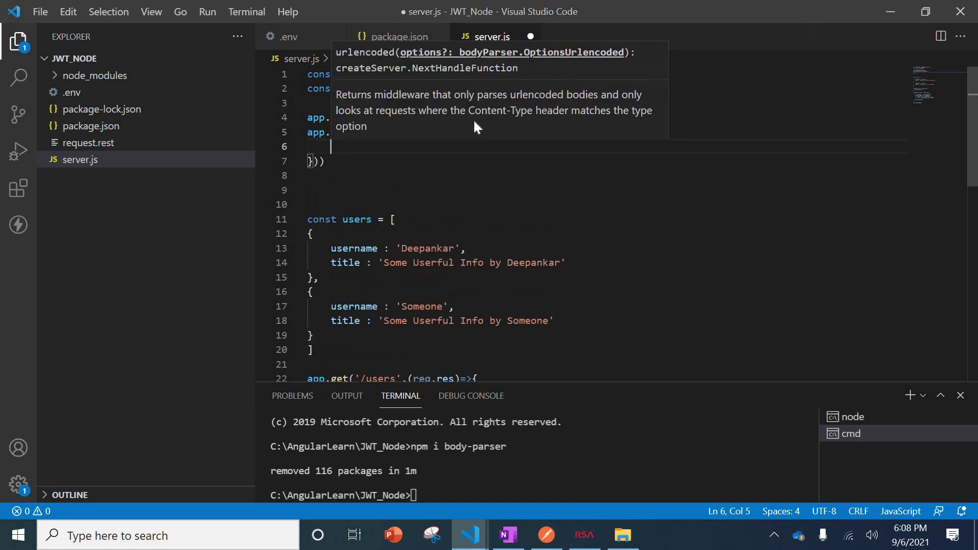